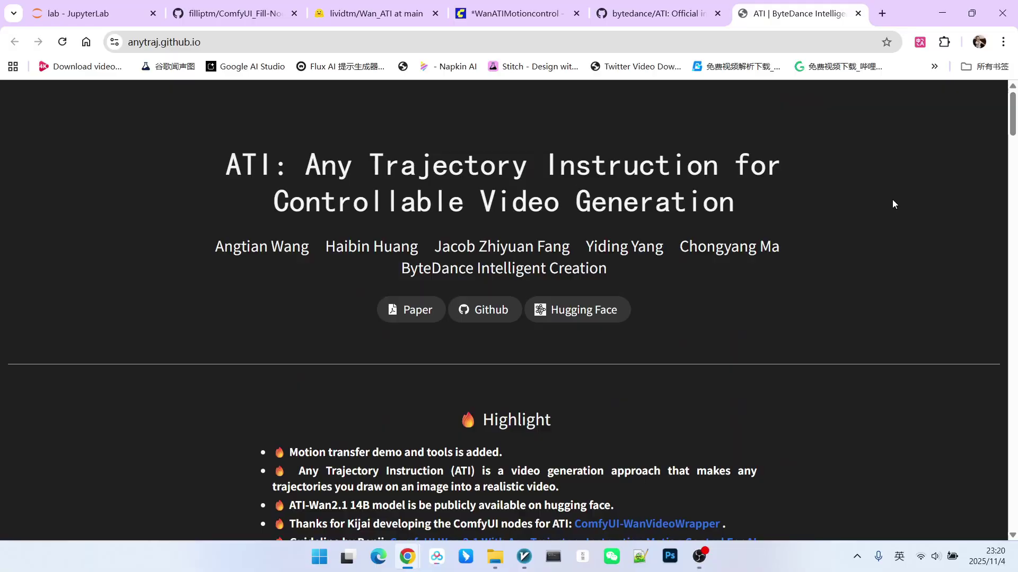
scroll(892, 200, down, 4)
scroll(892, 200, down, 1)
scroll(893, 199, down, 2)
scroll(892, 200, down, 2)
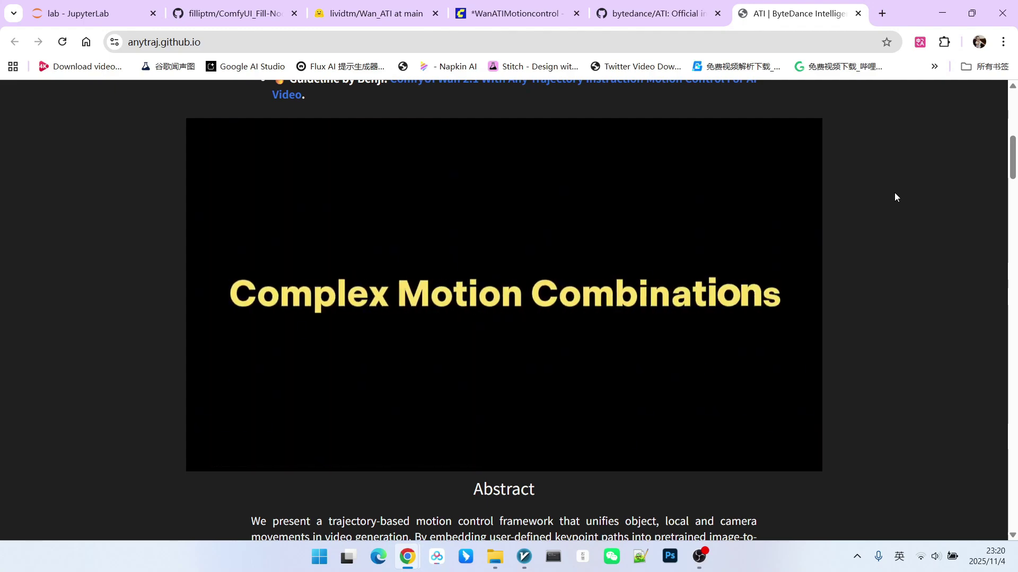
scroll(894, 193, down, 2)
scroll(894, 193, down, 4)
scroll(894, 193, down, 1)
scroll(895, 193, down, 1)
scroll(894, 194, down, 4)
scroll(894, 196, down, 3)
scroll(894, 196, down, 3)
scroll(894, 195, up, 1)
scroll(895, 201, up, 1)
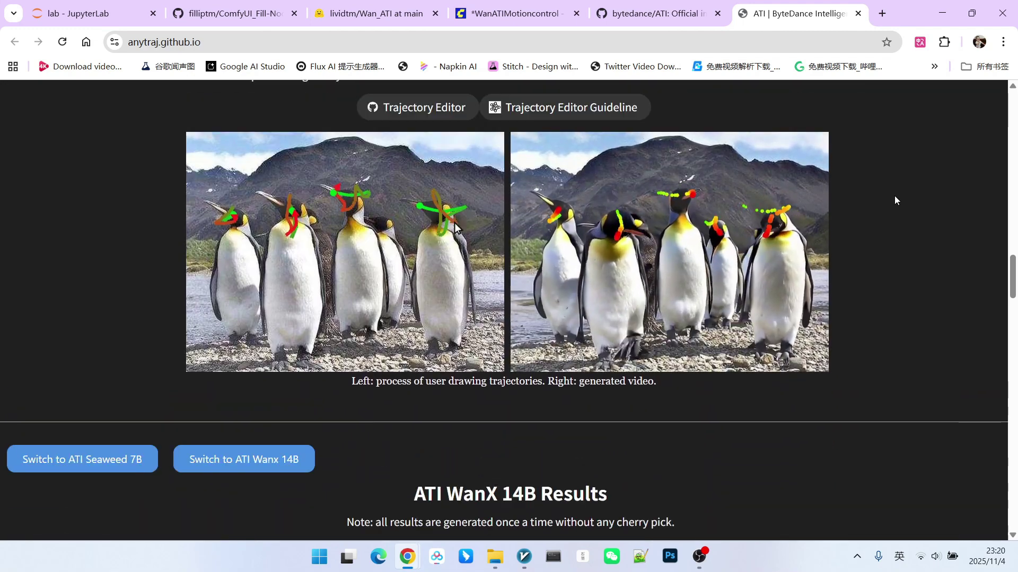
scroll(895, 197, up, 10)
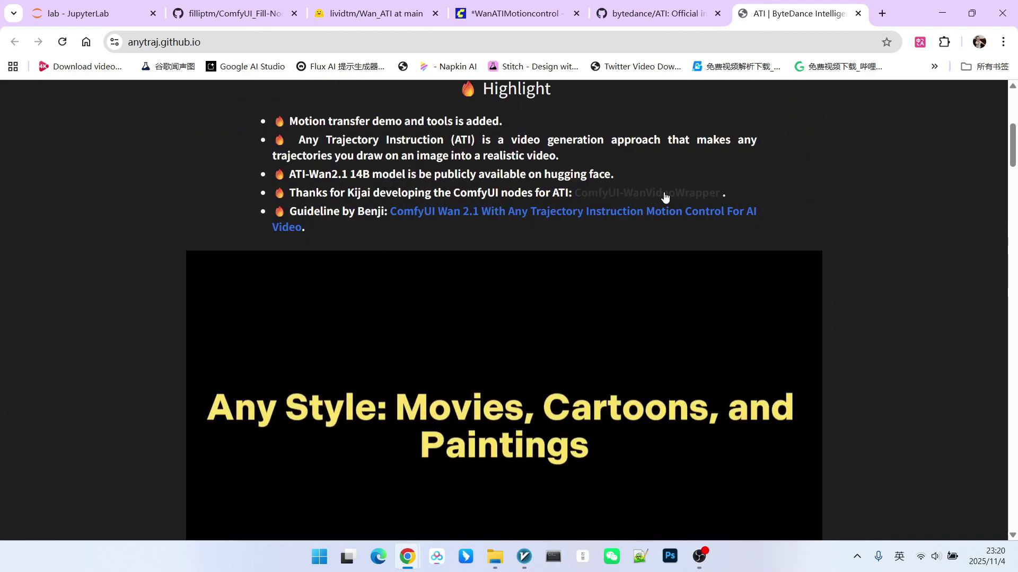
Check the bytedance/ATI README and the anytraj project page, then bring up the WanATIMotioncontrol workflow.
key(ctrl+shift+Tab)
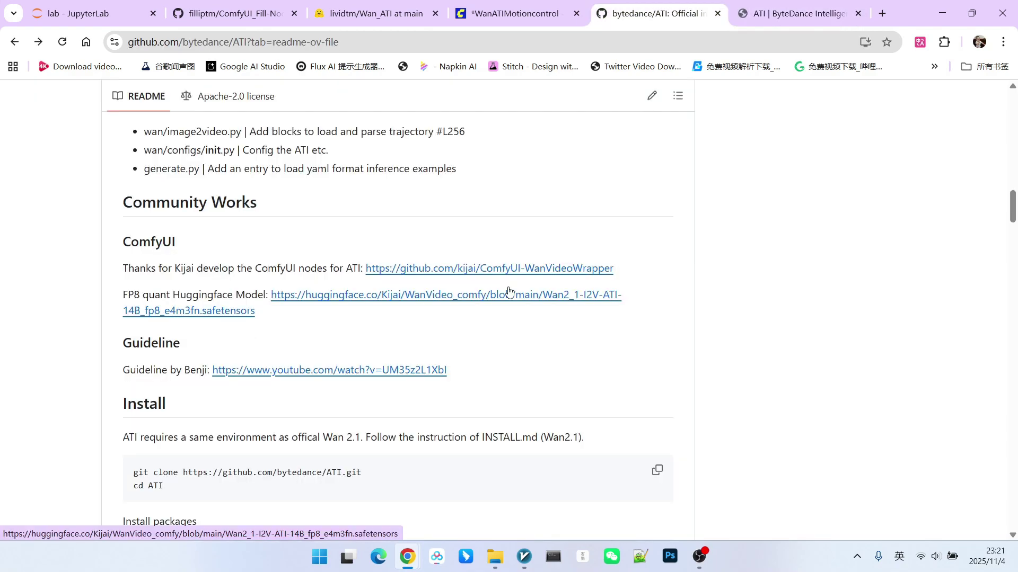
scroll(511, 289, down, 2)
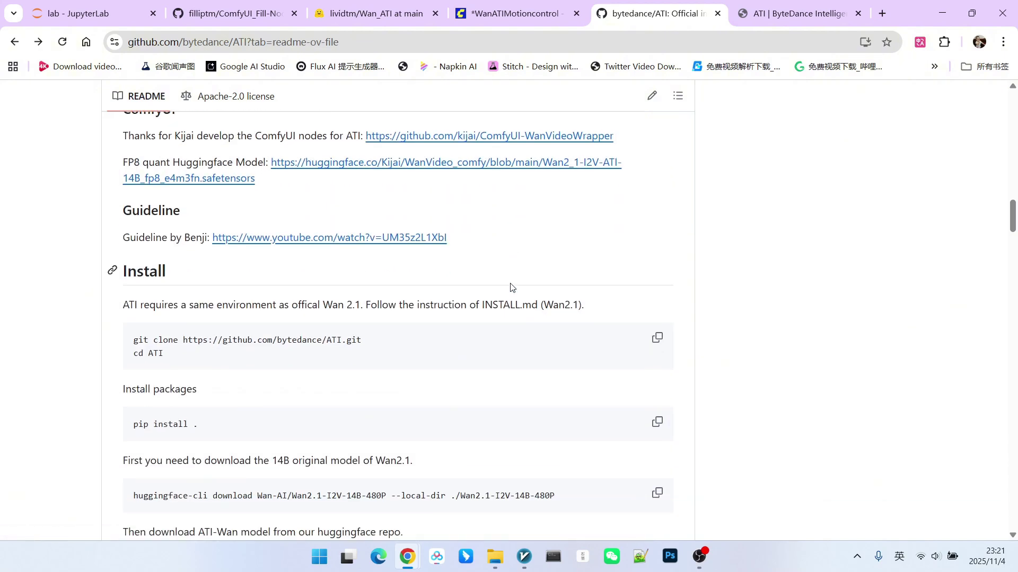
key(ctrl+Tab)
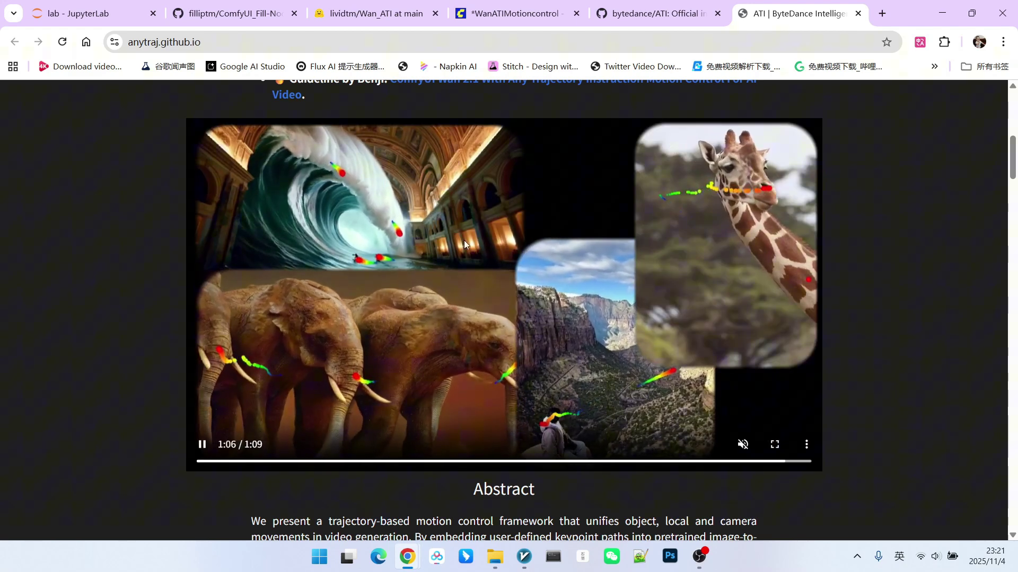
key(ctrl+4)
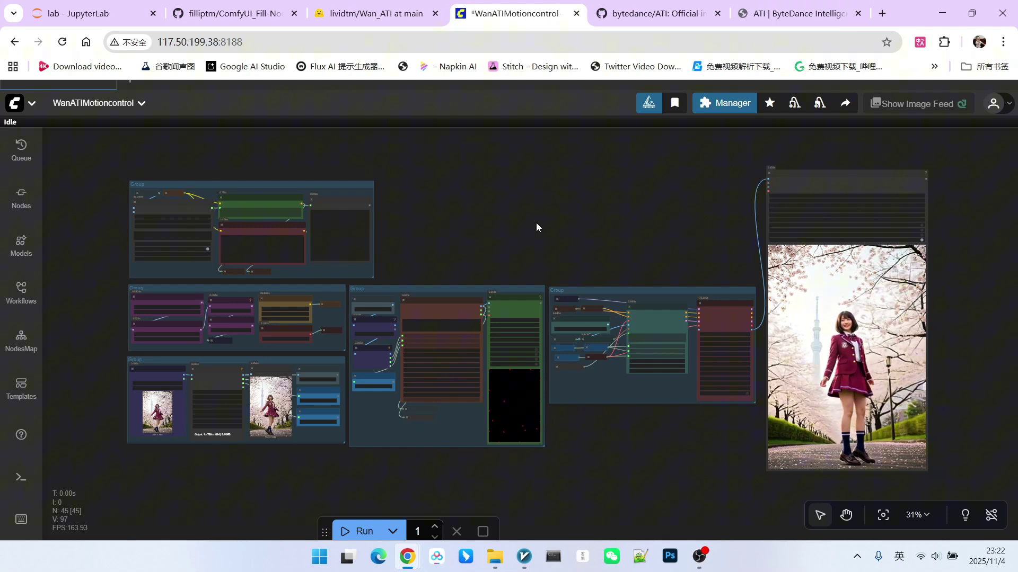
click(231, 13)
scroll(262, 183, down, 3)
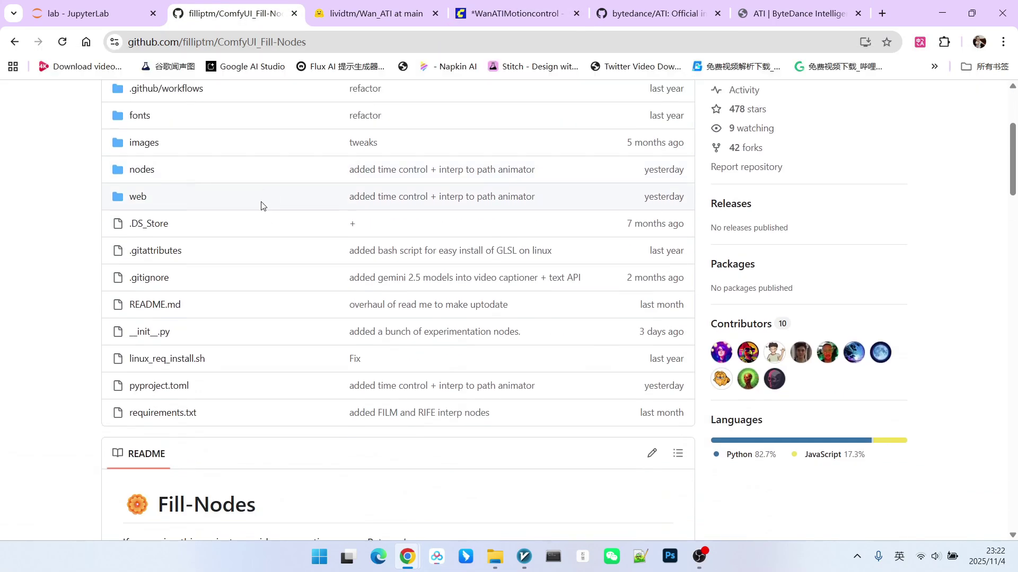
scroll(257, 222, up, 1)
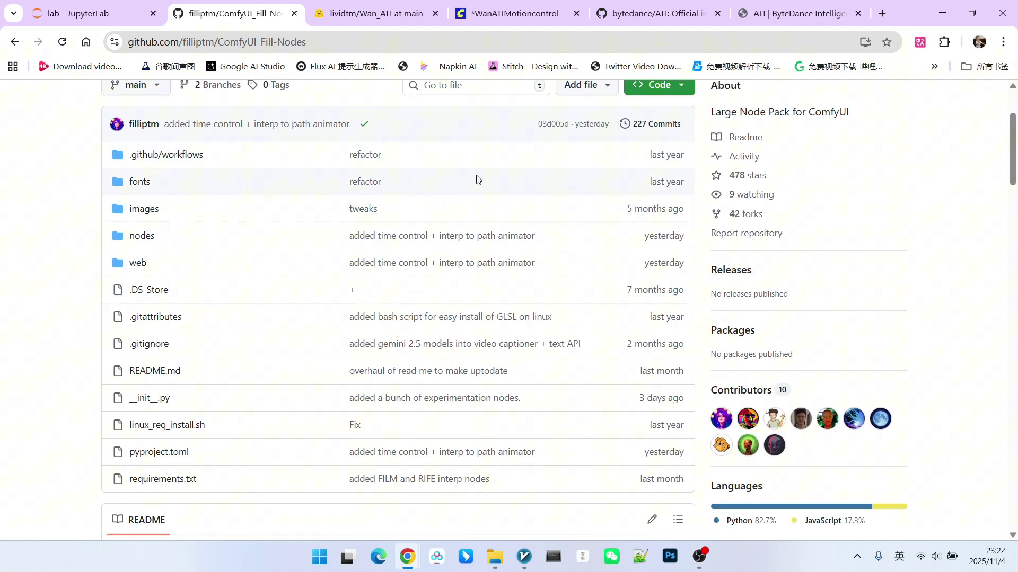
key(ctrl+4)
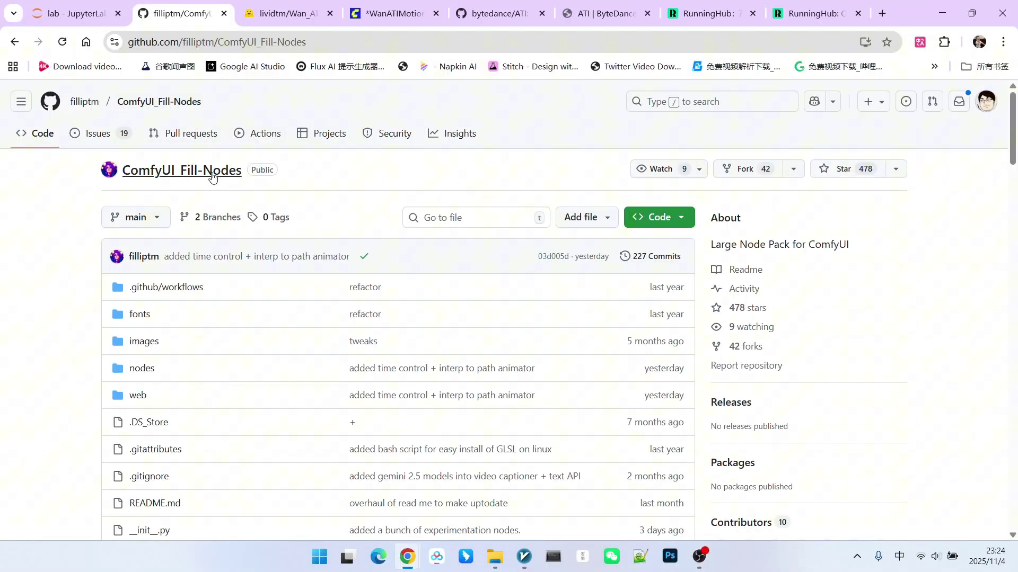
scroll(350, 278, down, 6)
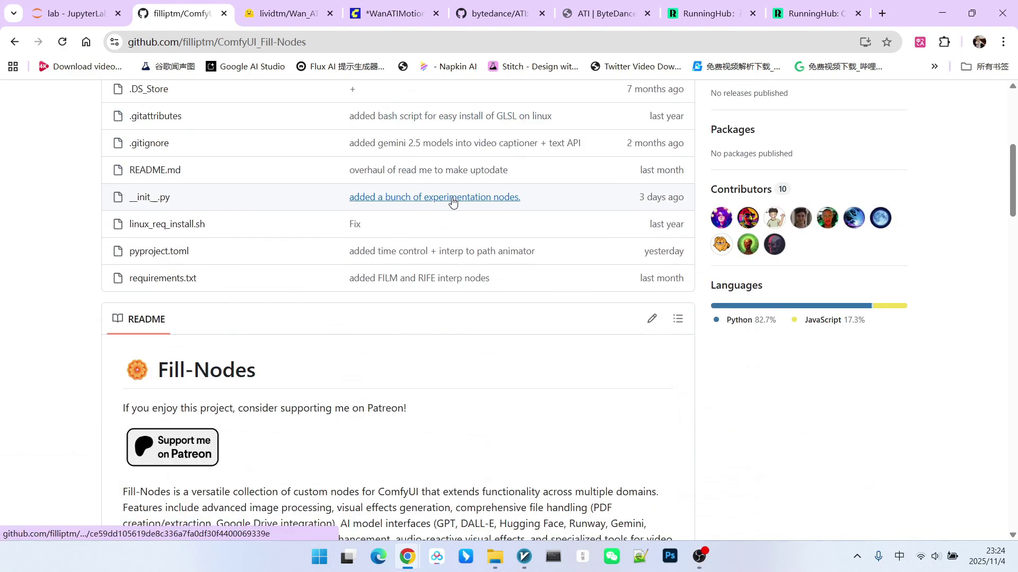
scroll(476, 207, down, 6)
scroll(476, 206, down, 5)
scroll(493, 191, down, 3)
key(Home)
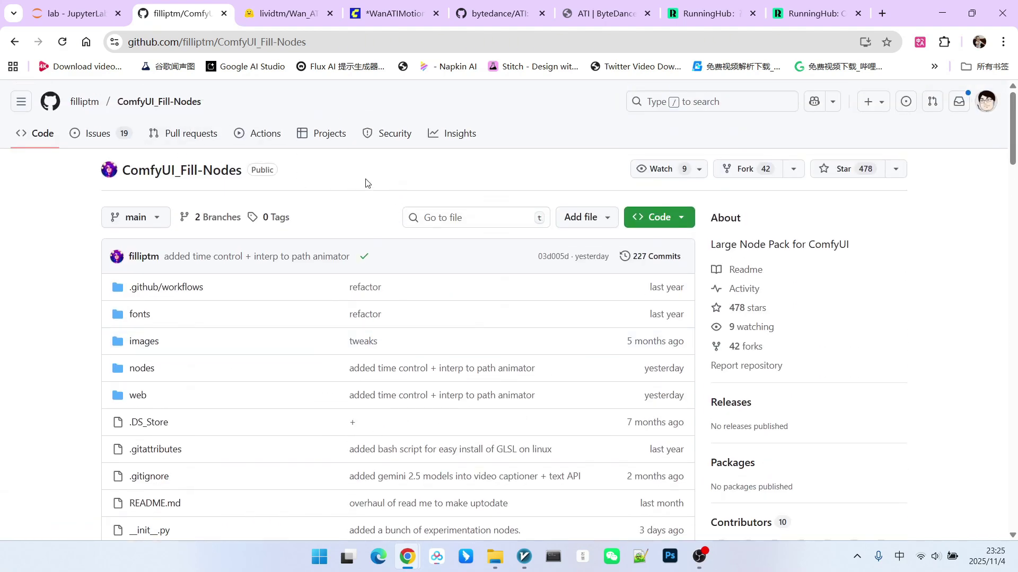
scroll(356, 187, down, 3)
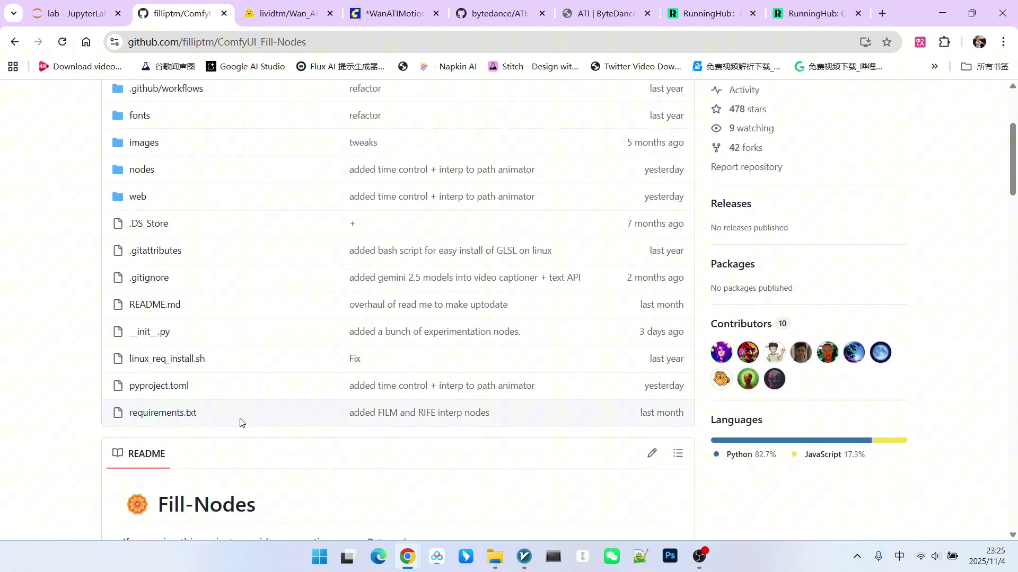
key(ctrl+4)
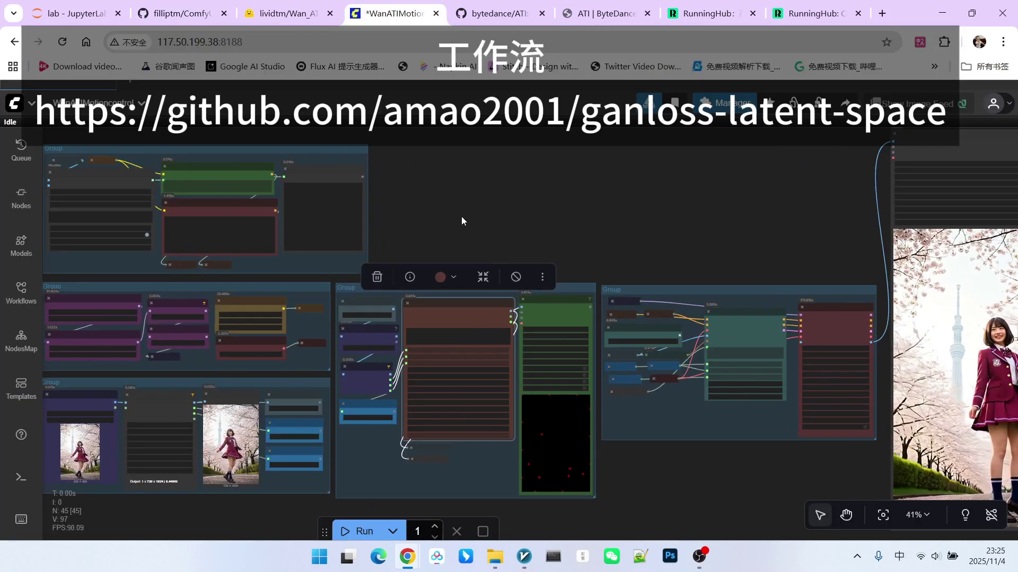
scroll(428, 211, up, 3)
scroll(461, 216, up, 3)
scroll(397, 199, up, 3)
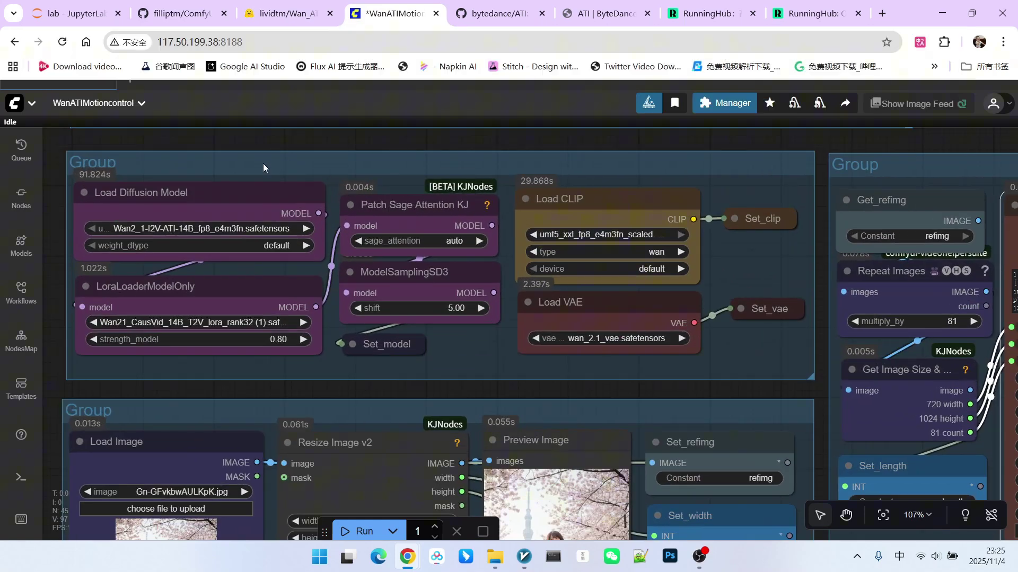
scroll(264, 163, up, 3)
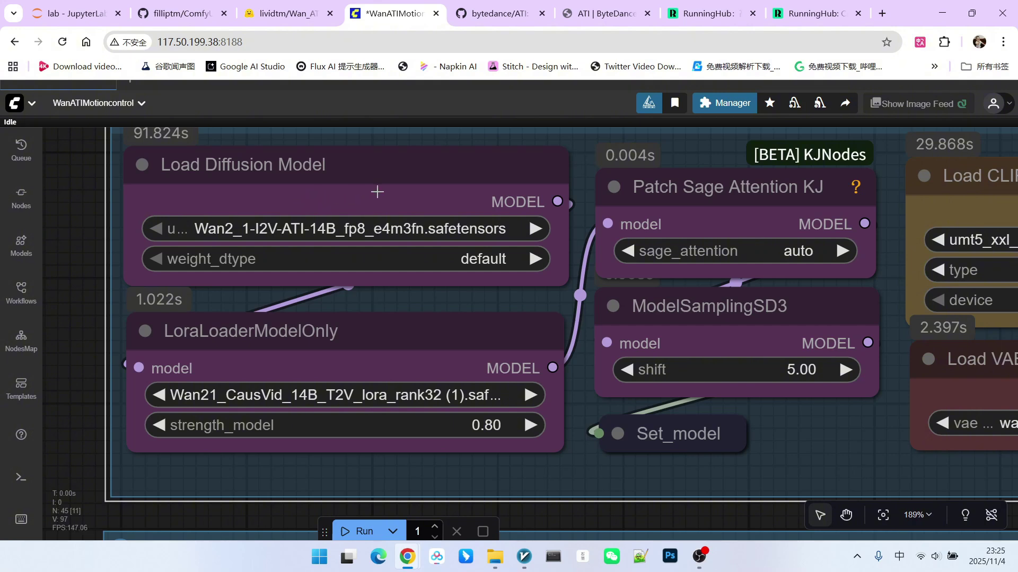
click(423, 163)
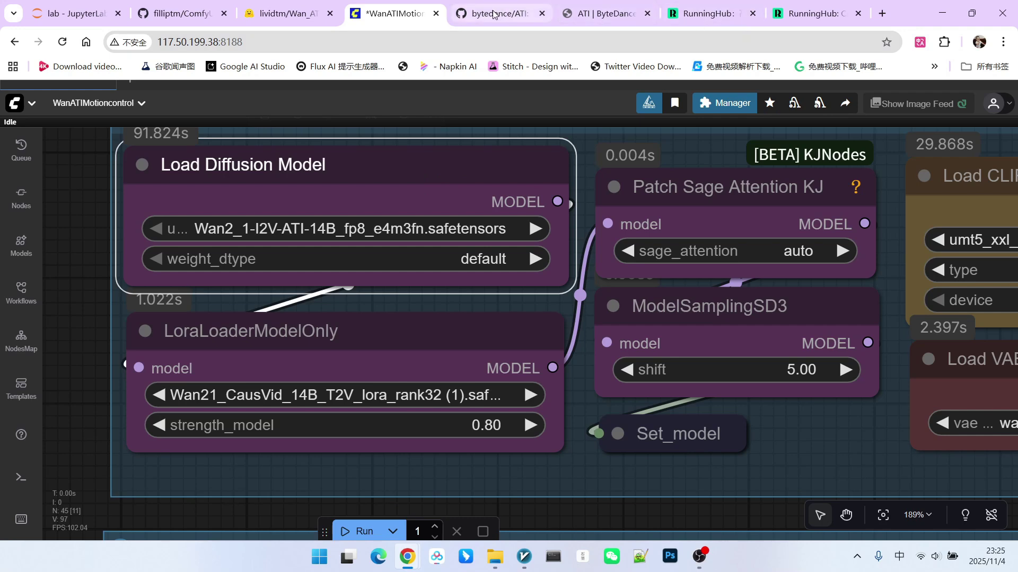
click(494, 14)
click(393, 14)
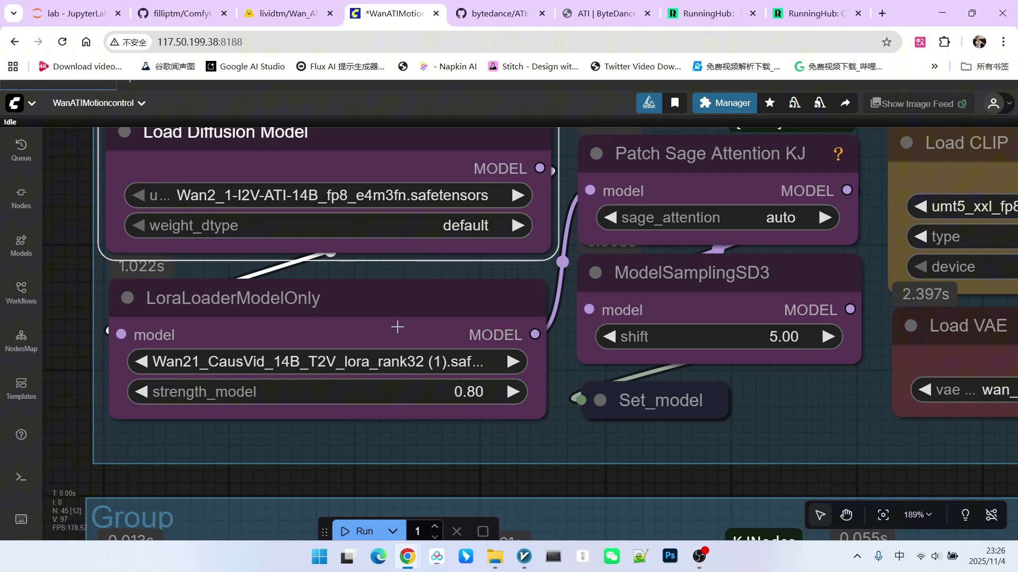
scroll(420, 300, down, 2)
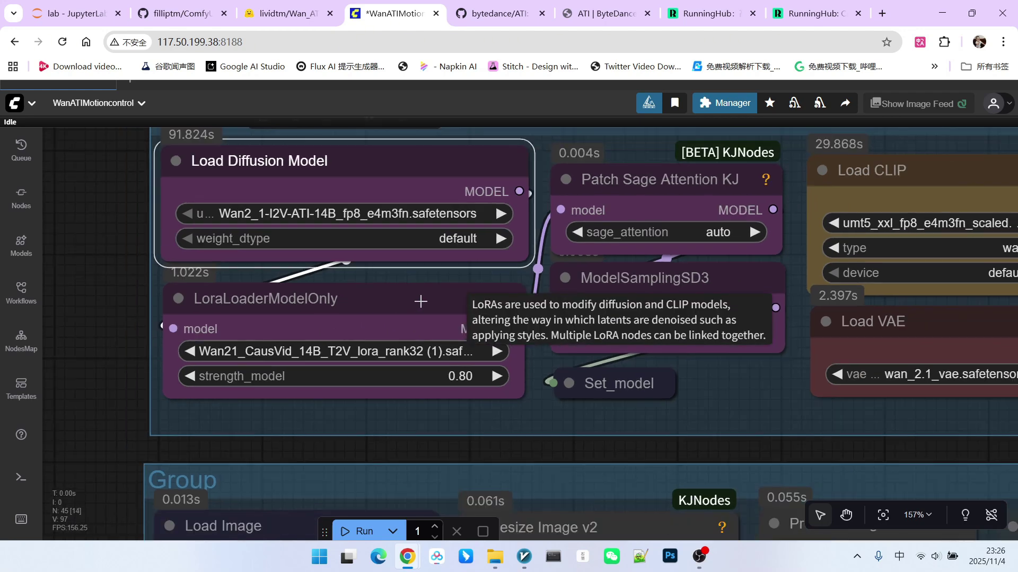
scroll(421, 300, up, 4)
click(478, 310)
scroll(550, 430, down, 3)
drag(591, 435, 382, 406)
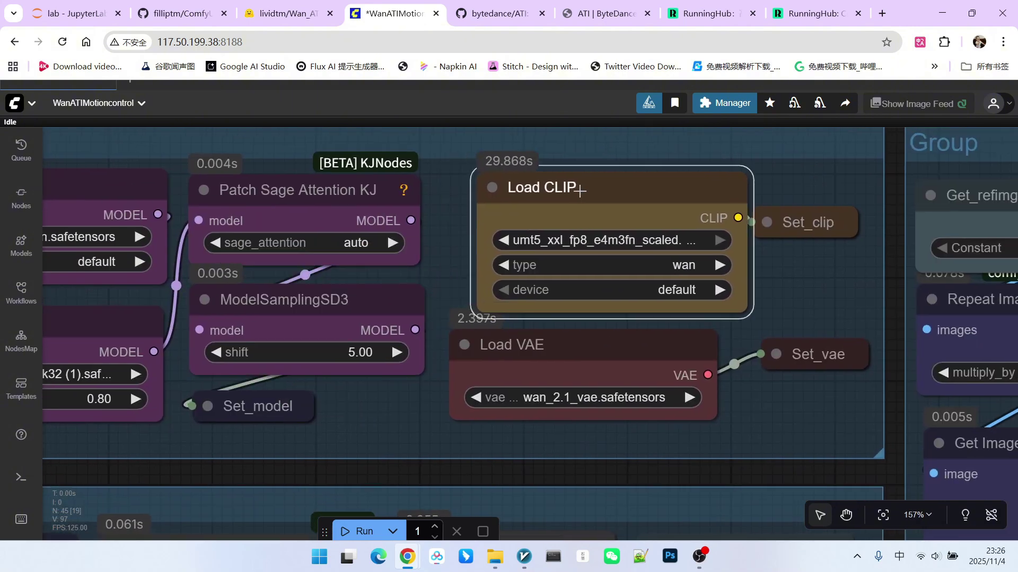
click(509, 189)
click(557, 241)
click(538, 345)
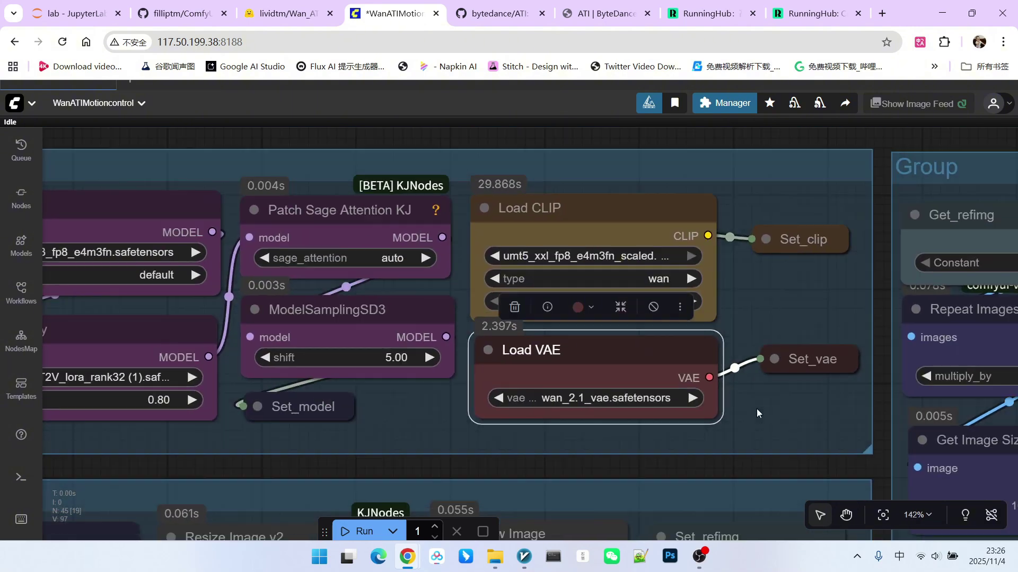
scroll(756, 409, down, 4)
drag(764, 413, 556, 357)
click(283, 158)
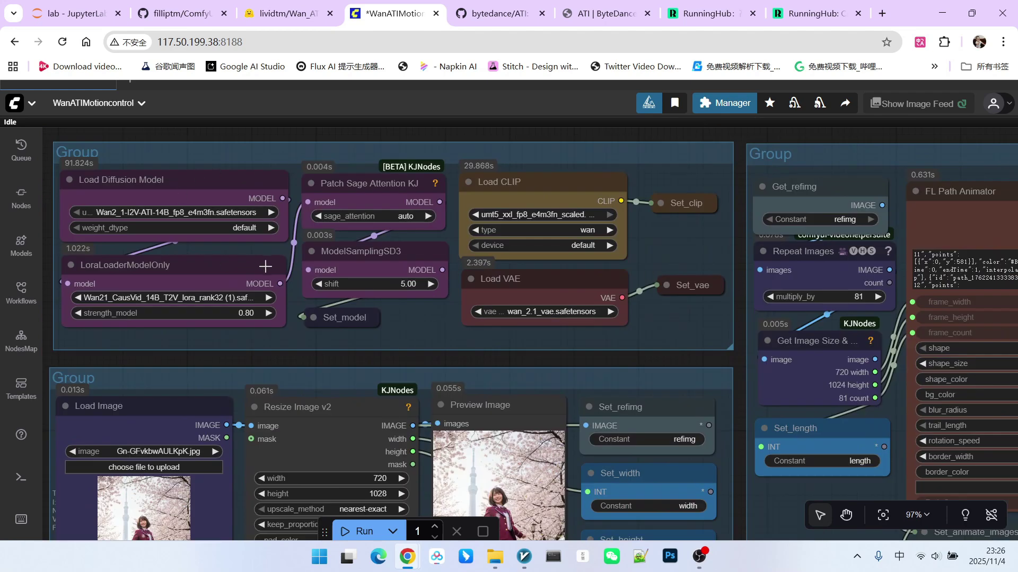
click(179, 12)
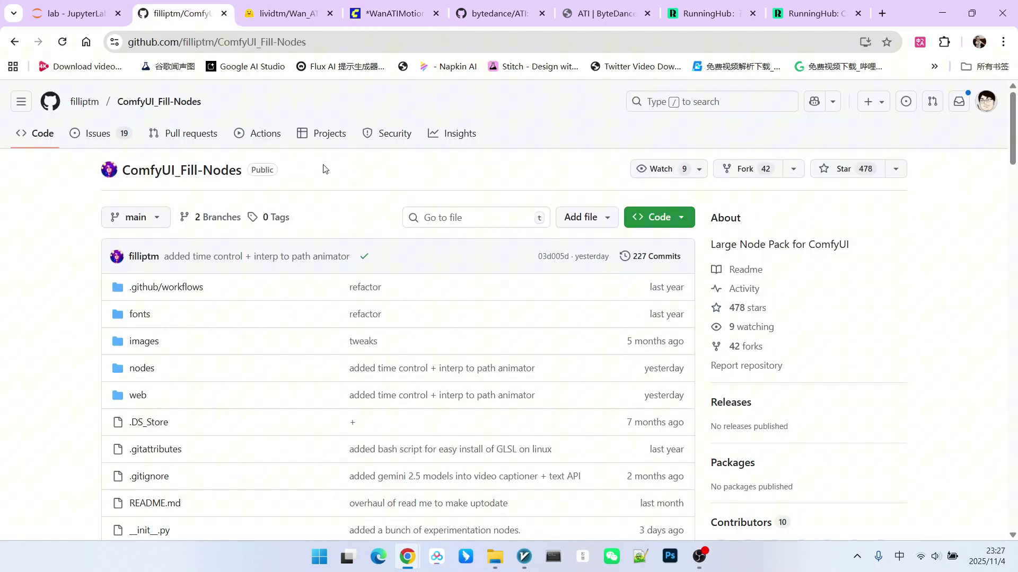
click(287, 14)
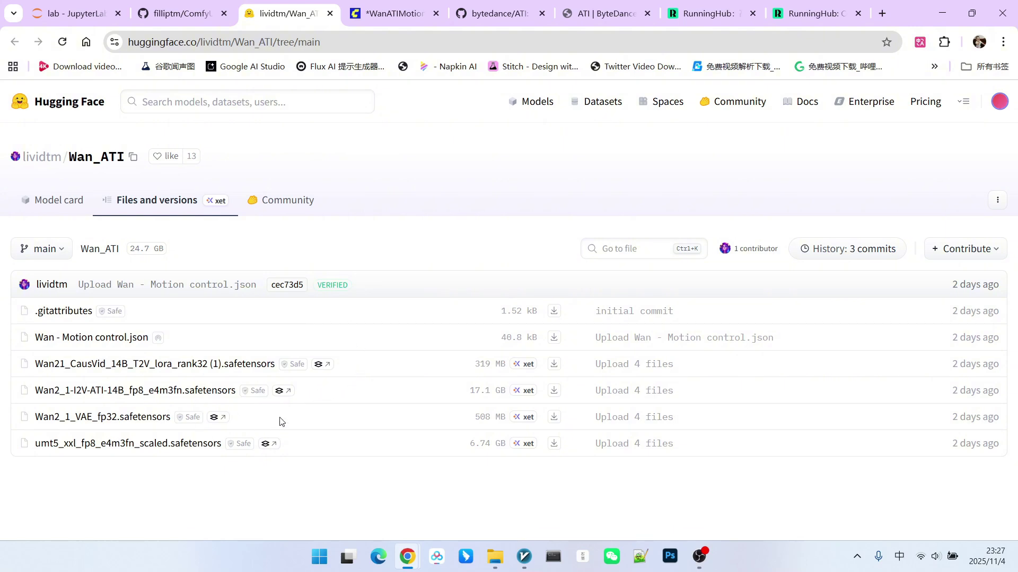
key(ctrl+Tab)
scroll(381, 314, up, 2)
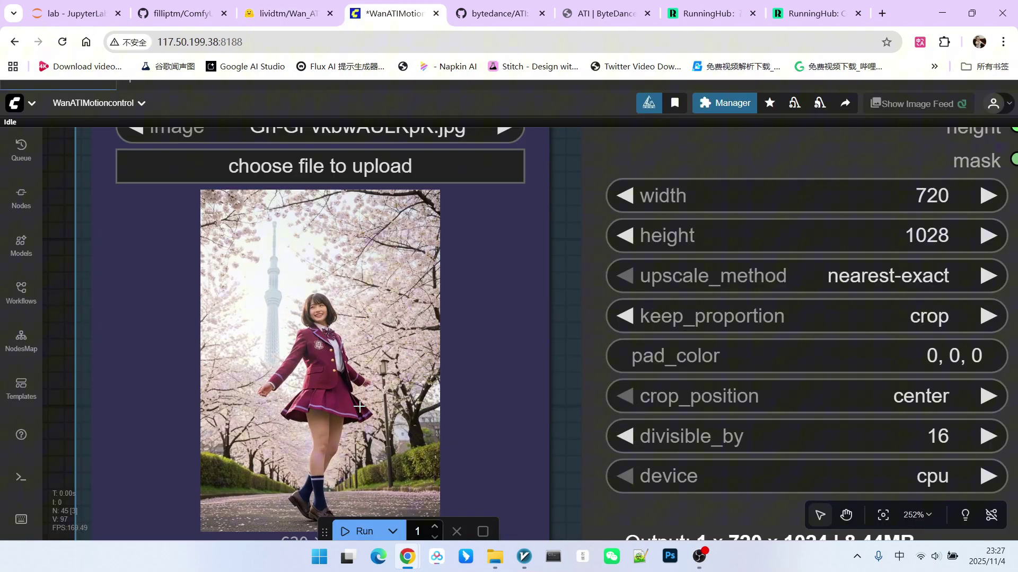
Pan the canvas slightly around the 720×1024 resized cherry-blossom reference image.
drag(331, 287, 324, 271)
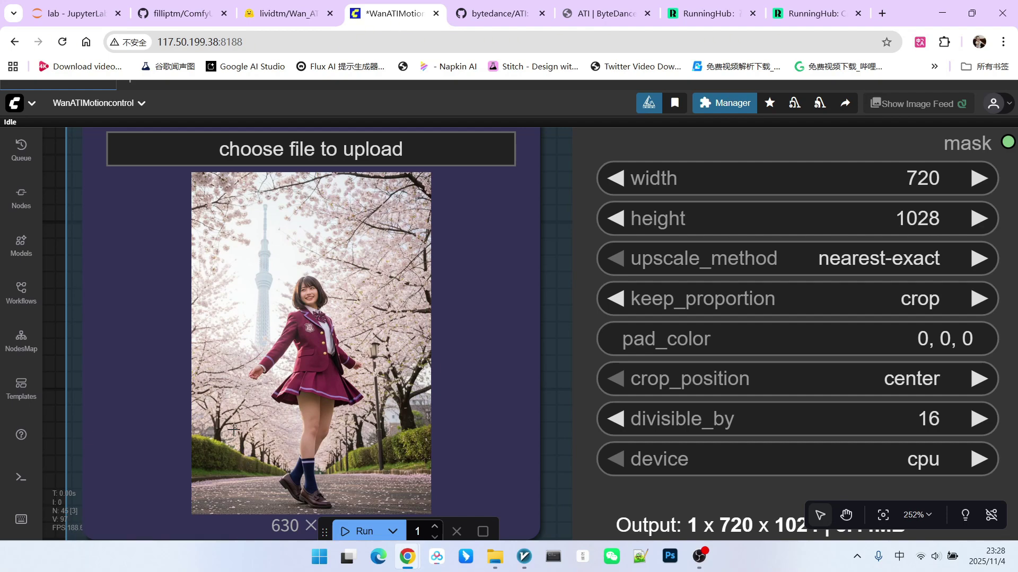
scroll(250, 387, down, 5)
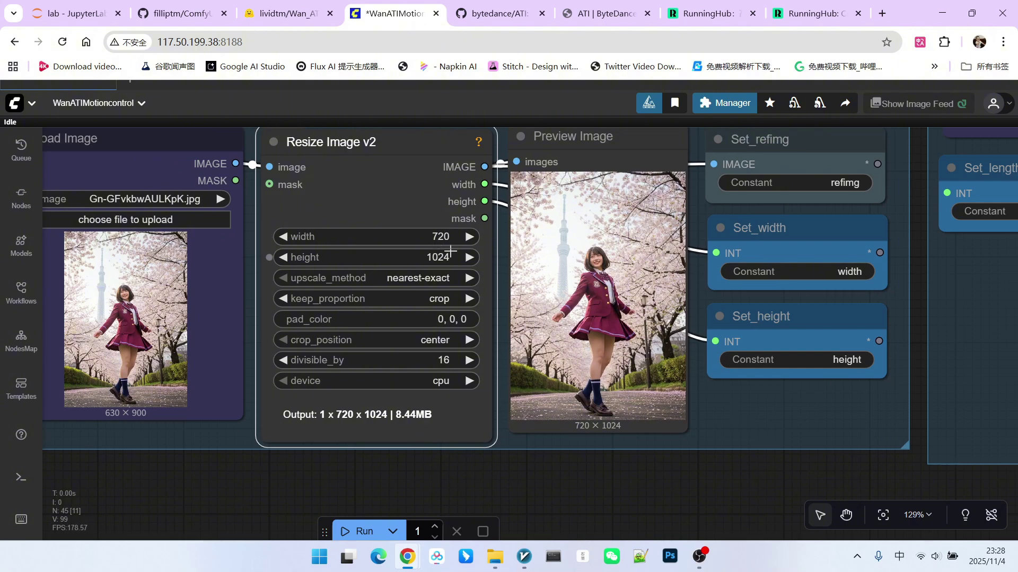
scroll(435, 267, down, 5)
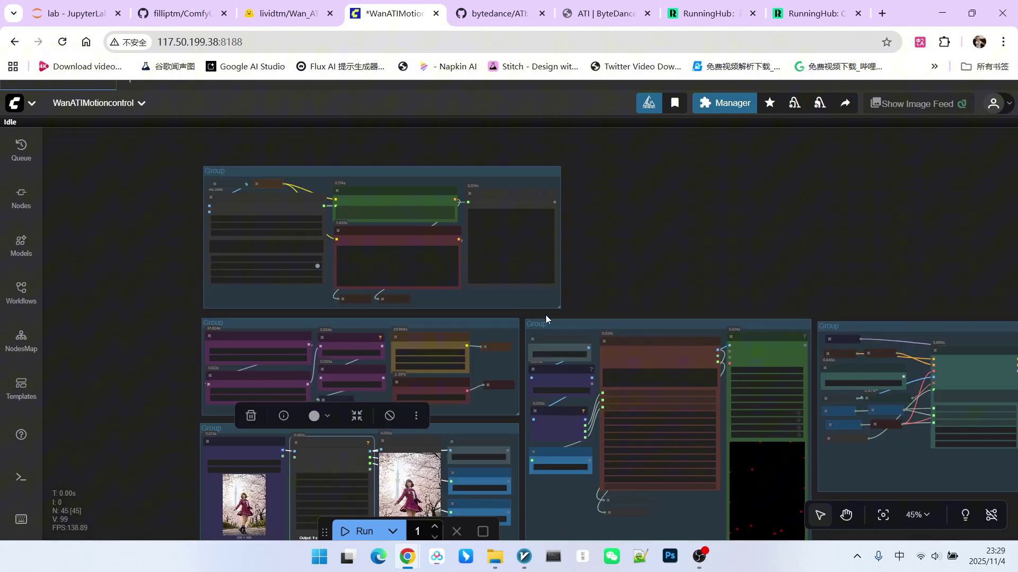
drag(540, 298, 305, 312)
scroll(304, 312, up, 5)
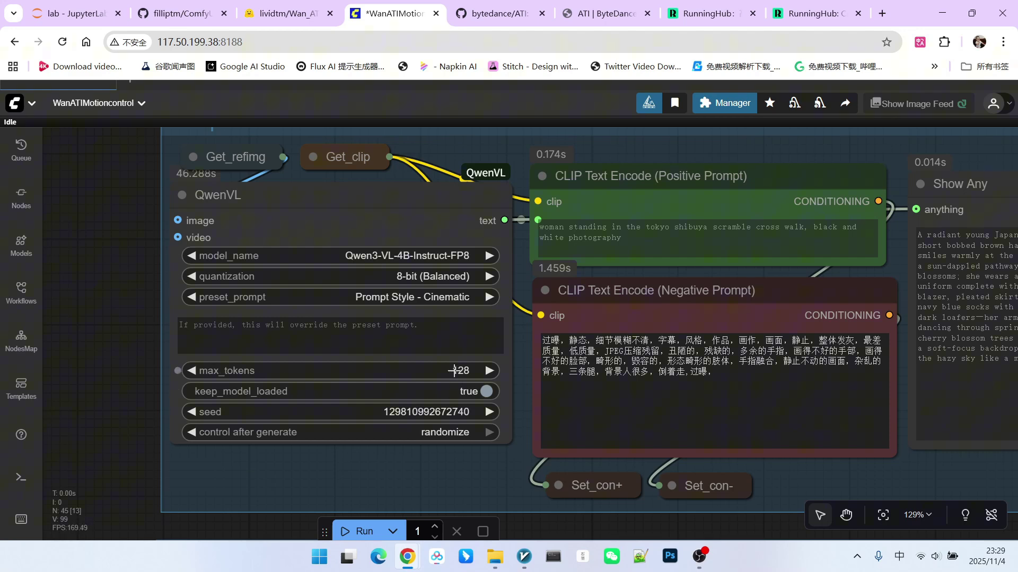
scroll(475, 360, down, 5)
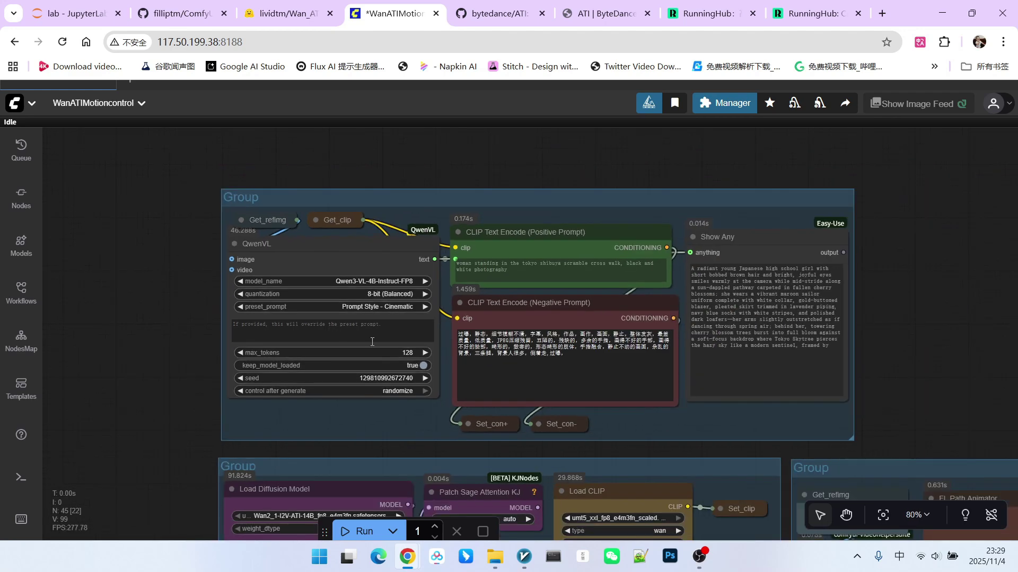
scroll(851, 426, up, 3)
scroll(557, 357, up, 3)
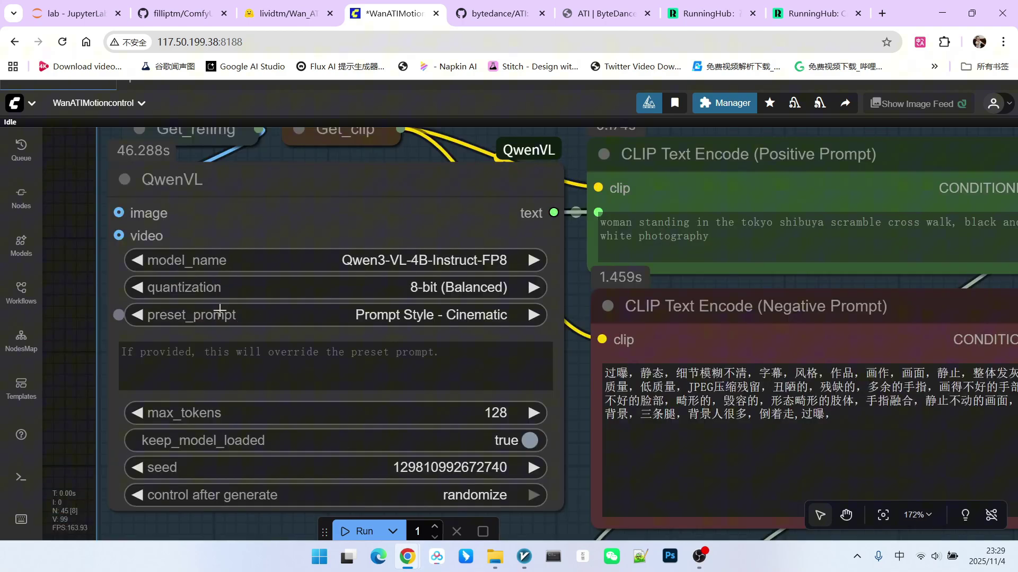
click(422, 314)
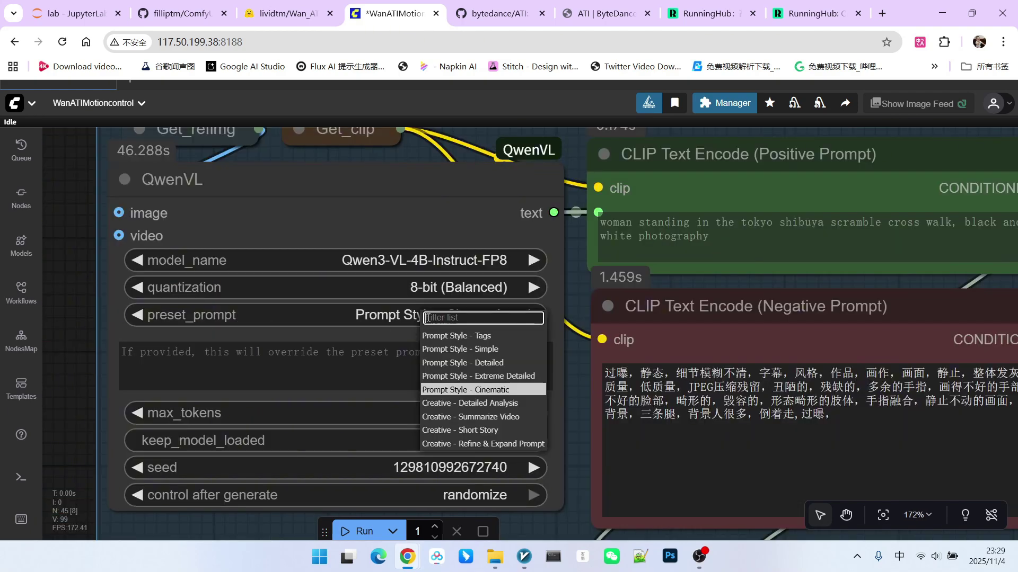
click(463, 390)
scroll(209, 204, down, 5)
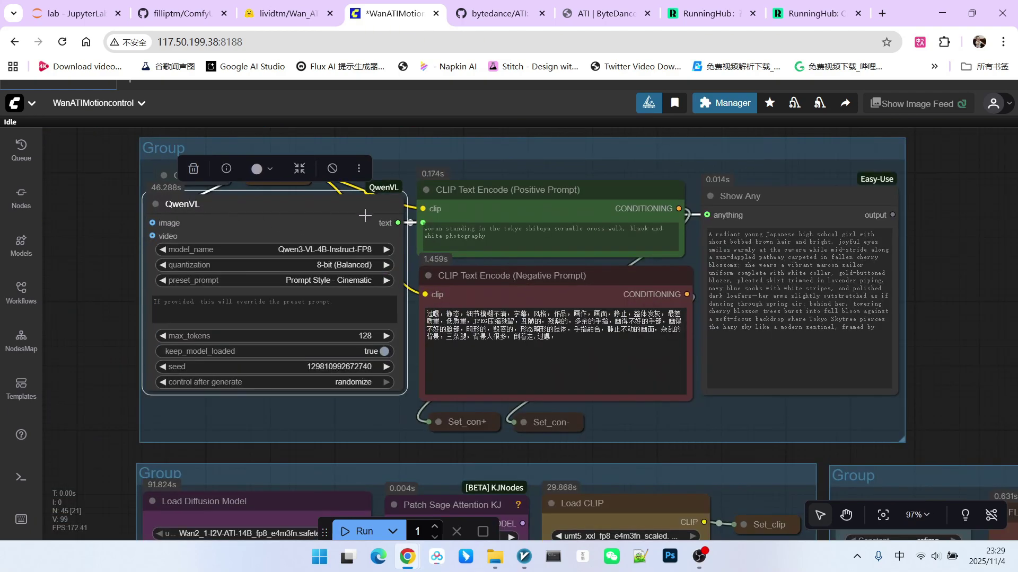
scroll(469, 236, up, 2)
scroll(469, 237, down, 5)
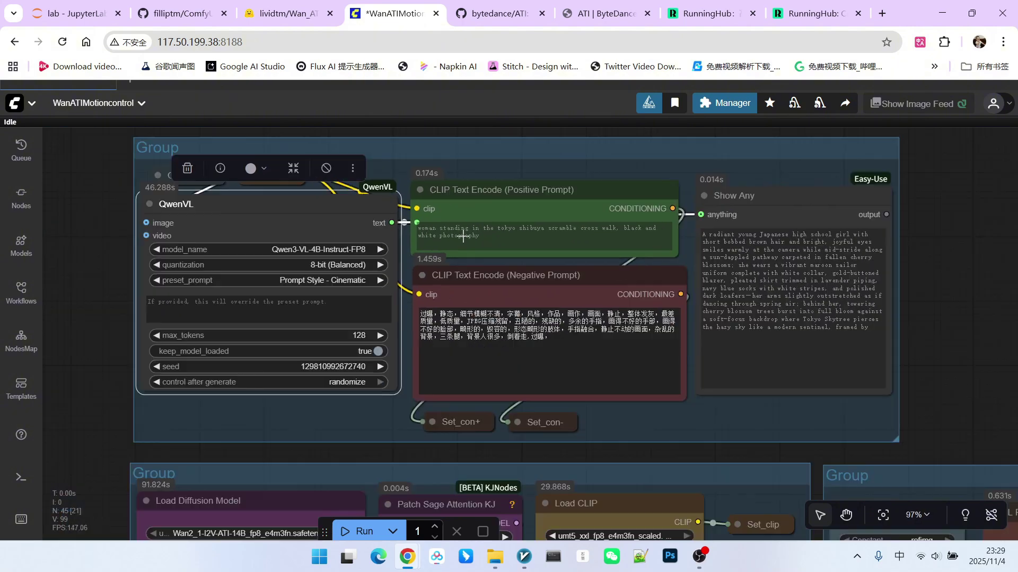
mouse_move(469, 236)
mouse_down()
mouse_move(403, 189)
mouse_move(489, 148)
mouse_up()
scroll(405, 190, up, 1)
scroll(484, 156, up, 4)
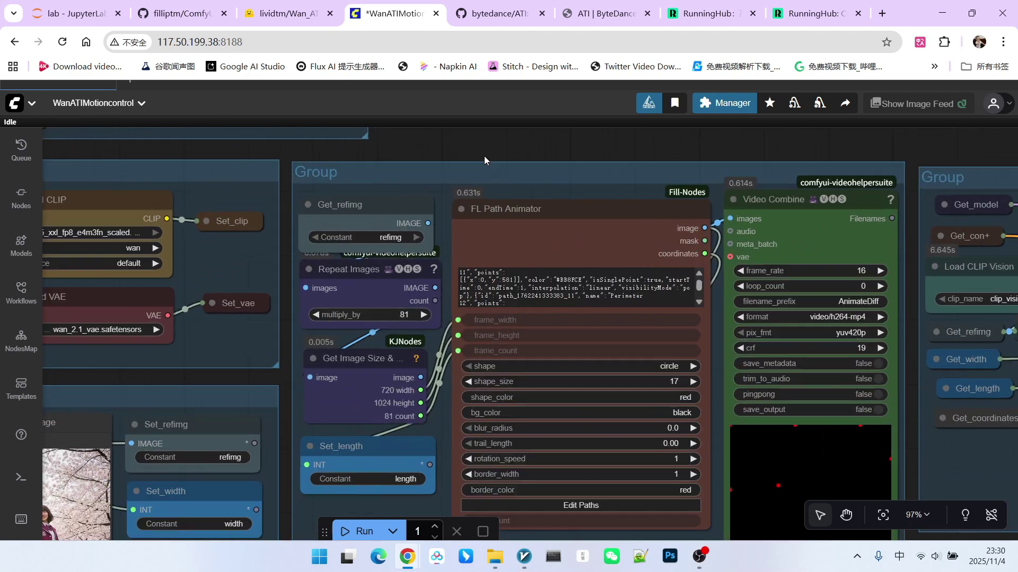
scroll(484, 156, up, 2)
Nudge the Repeat Images node and pan the canvas over to the FL Path Animator.
click(330, 206)
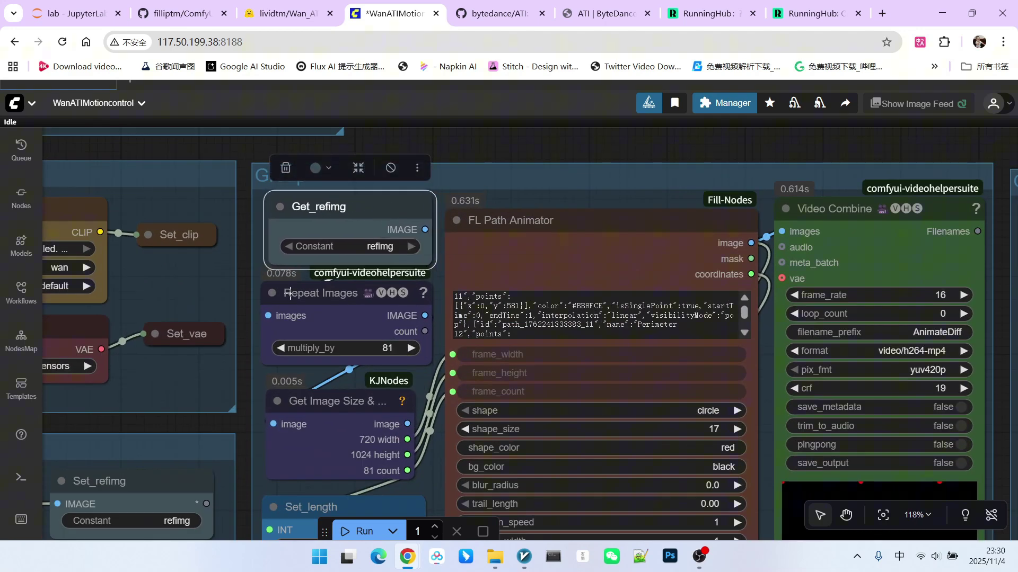
drag(327, 293, 334, 298)
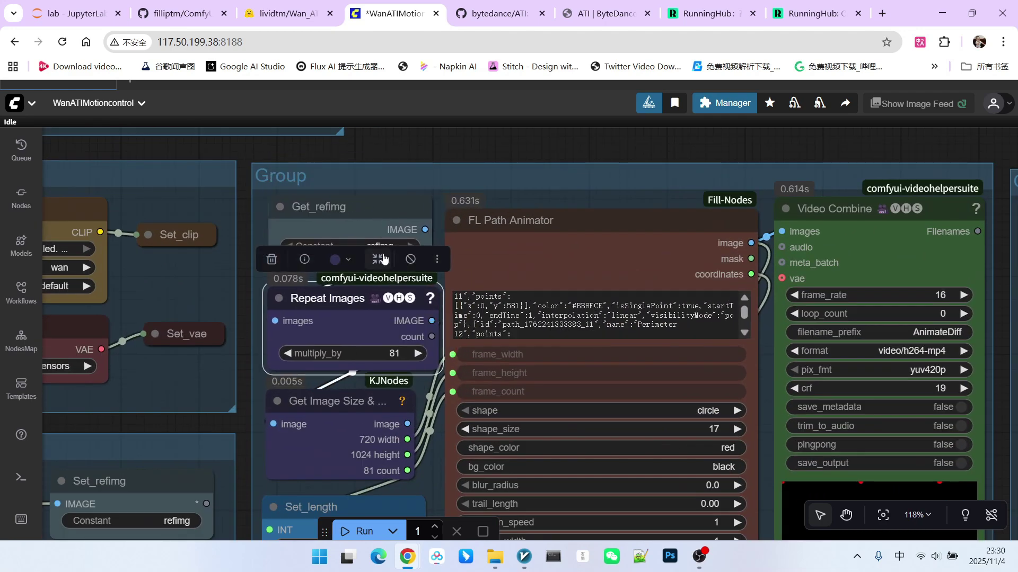
scroll(388, 254, down, 3)
click(486, 163)
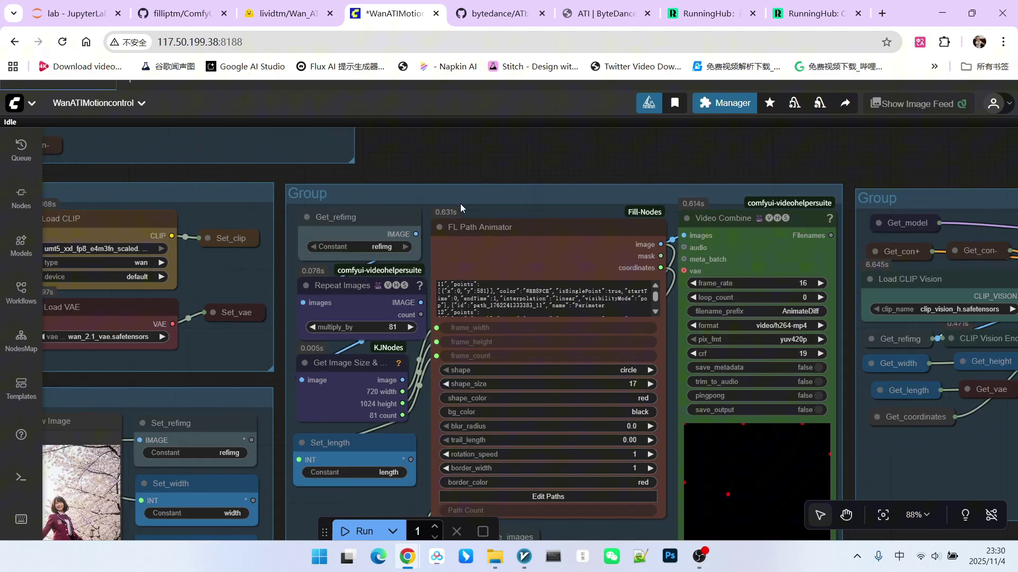
scroll(460, 203, down, 1)
drag(509, 263, 413, 229)
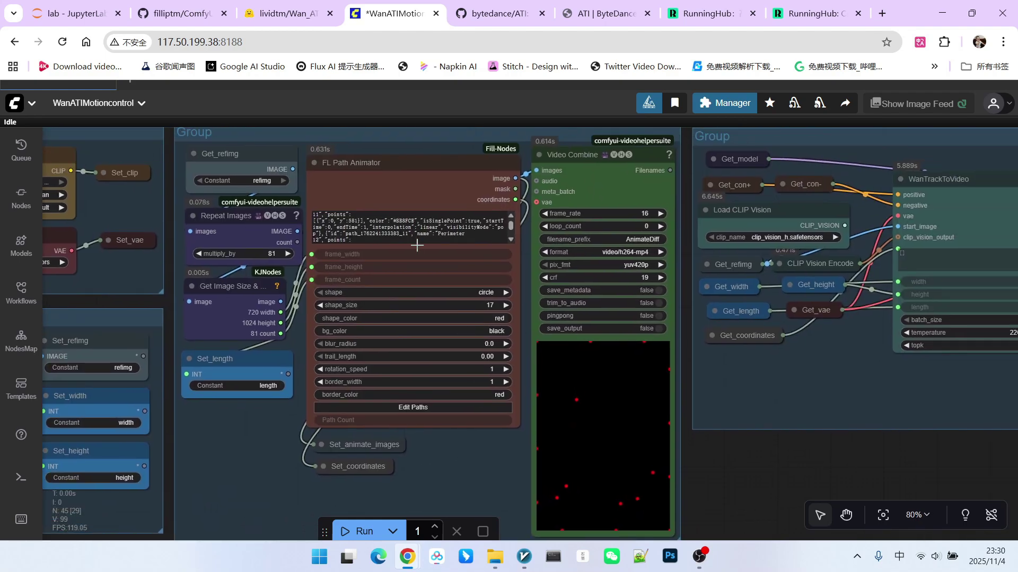
scroll(398, 164, up, 2)
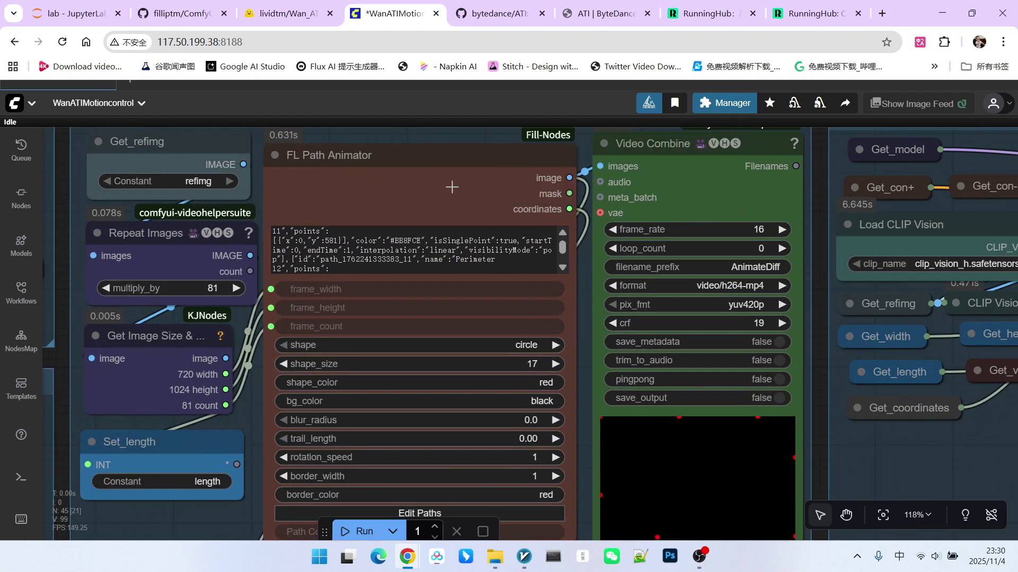
scroll(367, 253, up, 5)
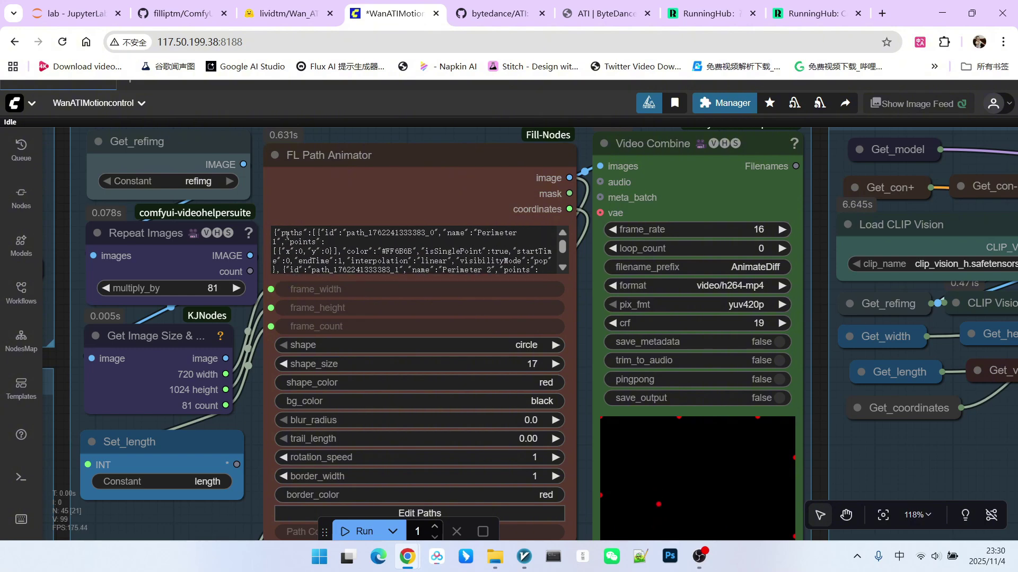
Paste the new trajectory coordinates over the FL Path Animator's existing path data.
click(281, 232)
key(ctrl+a)
key(ctrl+v)
scroll(427, 247, down, 5)
scroll(427, 246, down, 5)
scroll(426, 247, down, 5)
scroll(428, 237, down, 5)
scroll(436, 241, down, 5)
scroll(443, 239, down, 5)
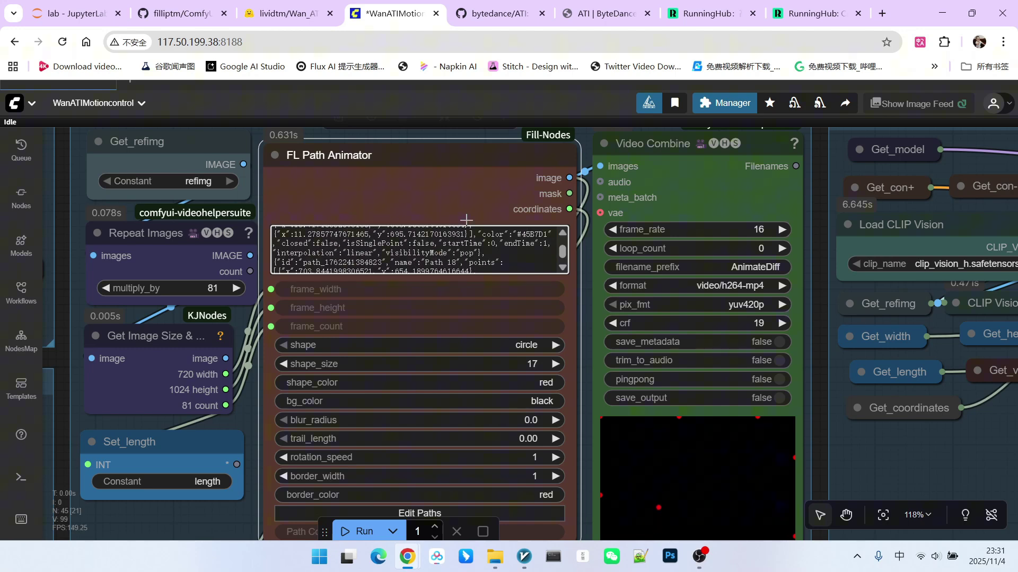
click(499, 170)
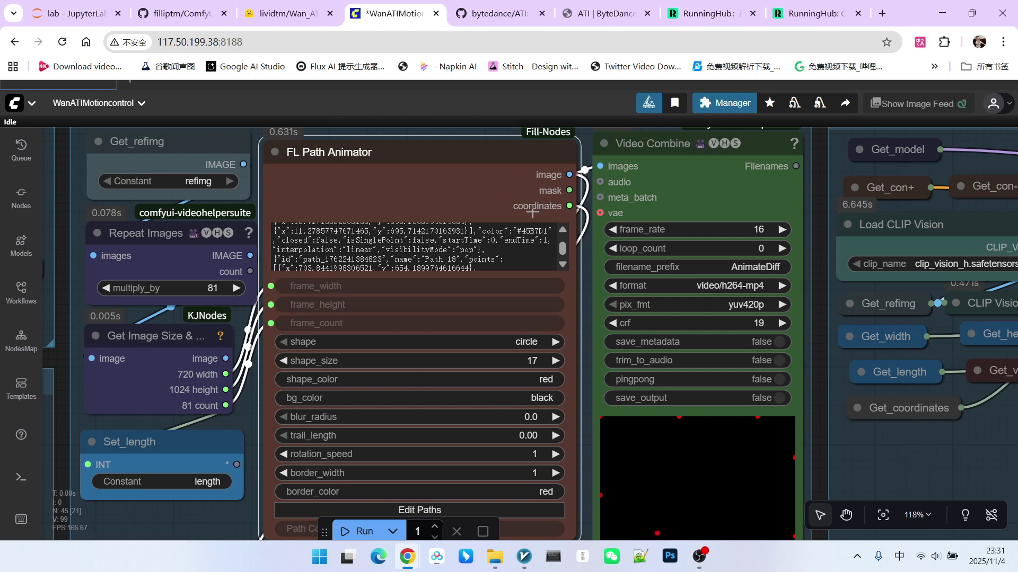
scroll(547, 209, up, 1)
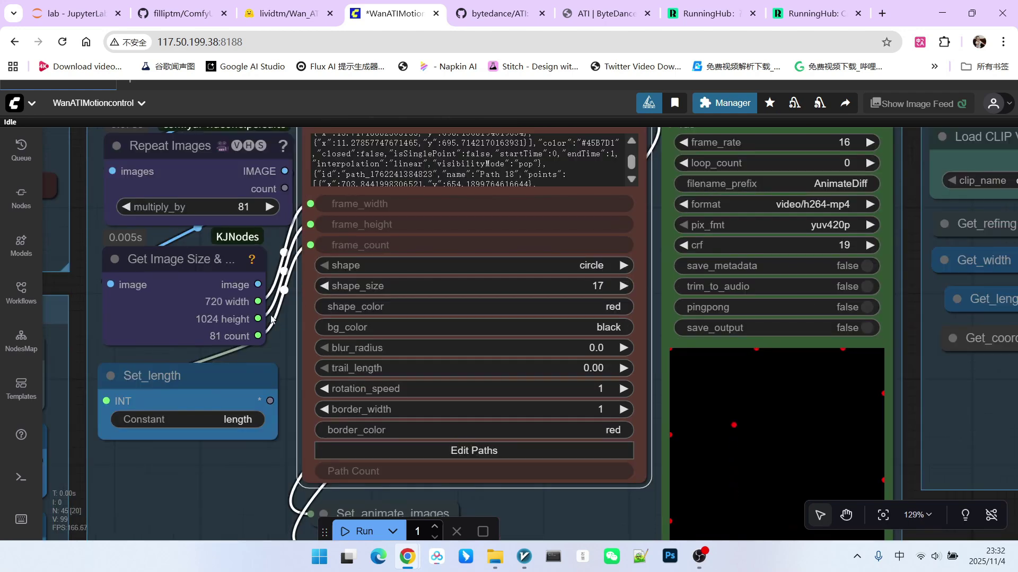
scroll(318, 263, down, 3)
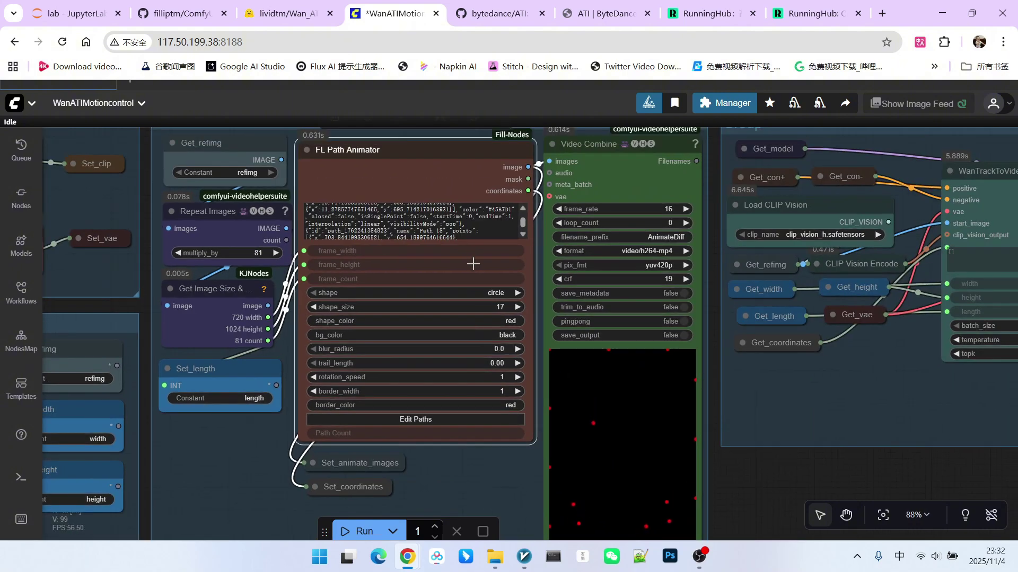
scroll(481, 264, down, 2)
scroll(469, 426, up, 5)
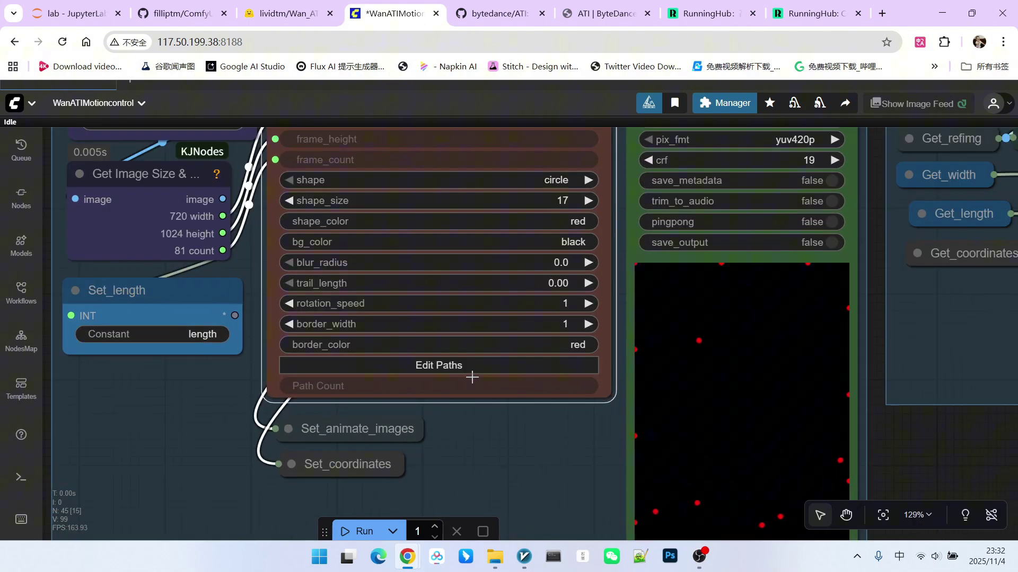
Open the FL Path Animator's path editor, closing and reopening it once.
click(443, 366)
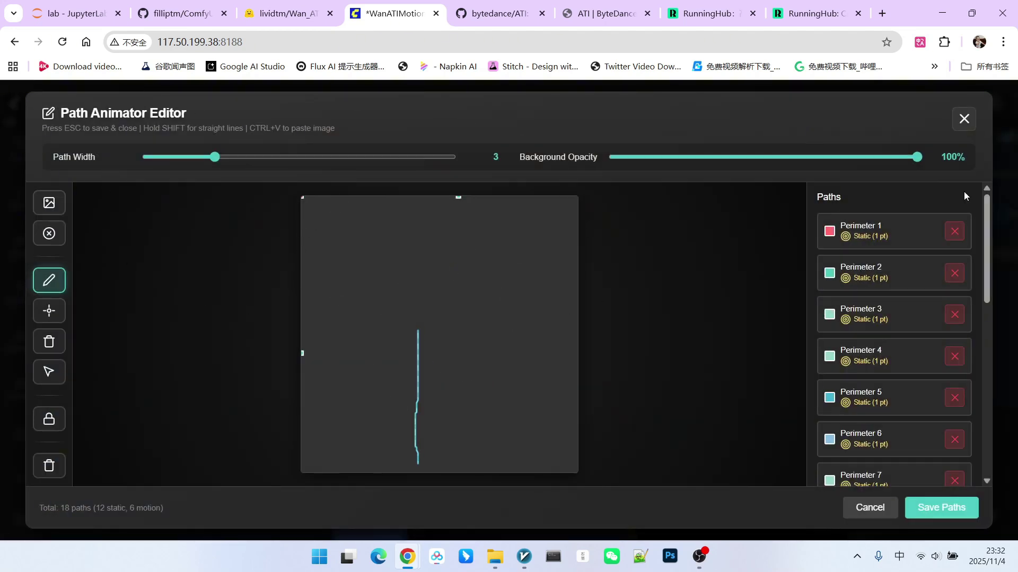
click(964, 118)
scroll(509, 318, down, 3)
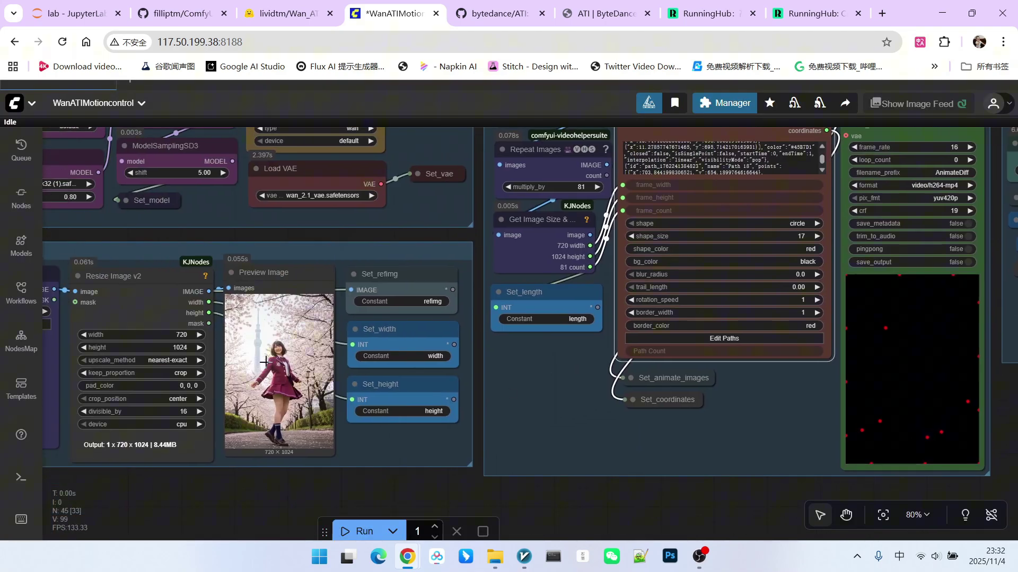
scroll(485, 429, up, 3)
click(548, 324)
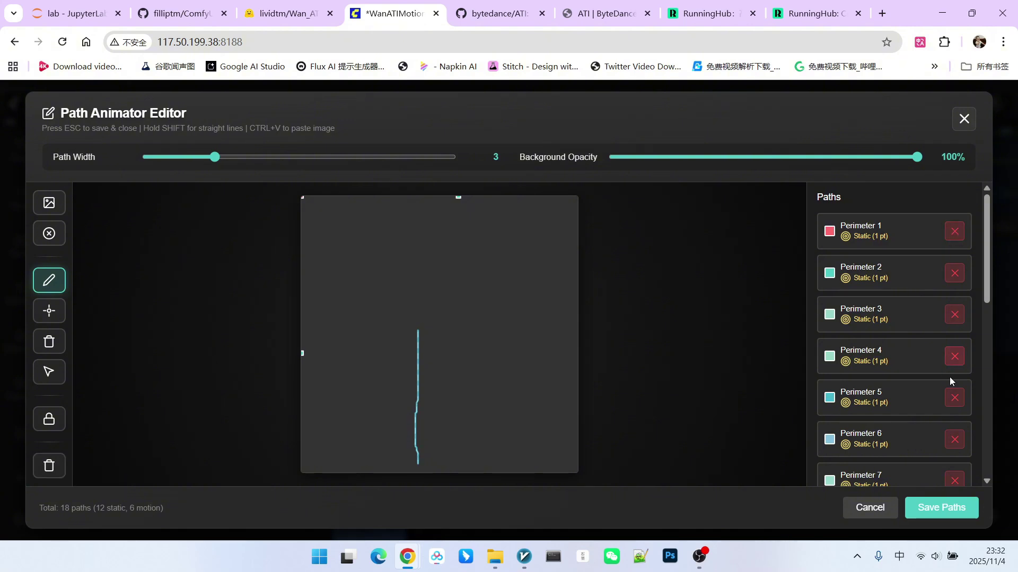
Clear all existing paths and load the cherry-blossom photo as the editor background.
click(48, 466)
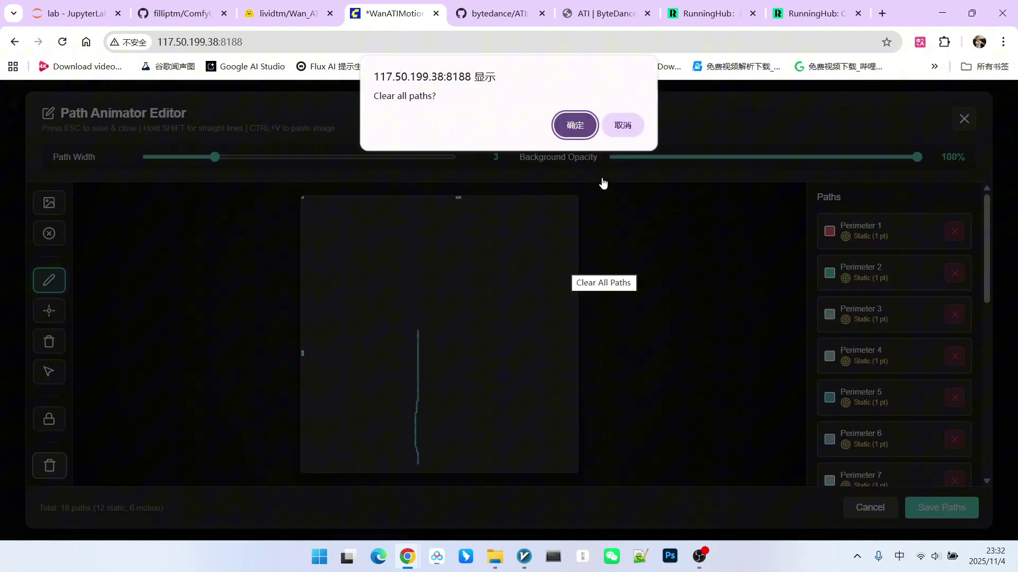
click(576, 119)
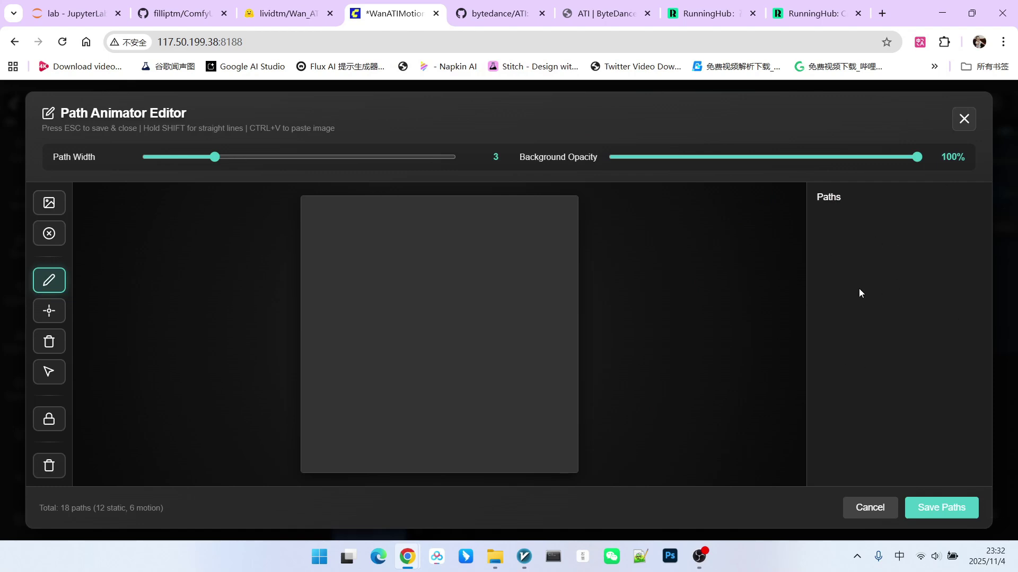
click(48, 202)
double_click(171, 136)
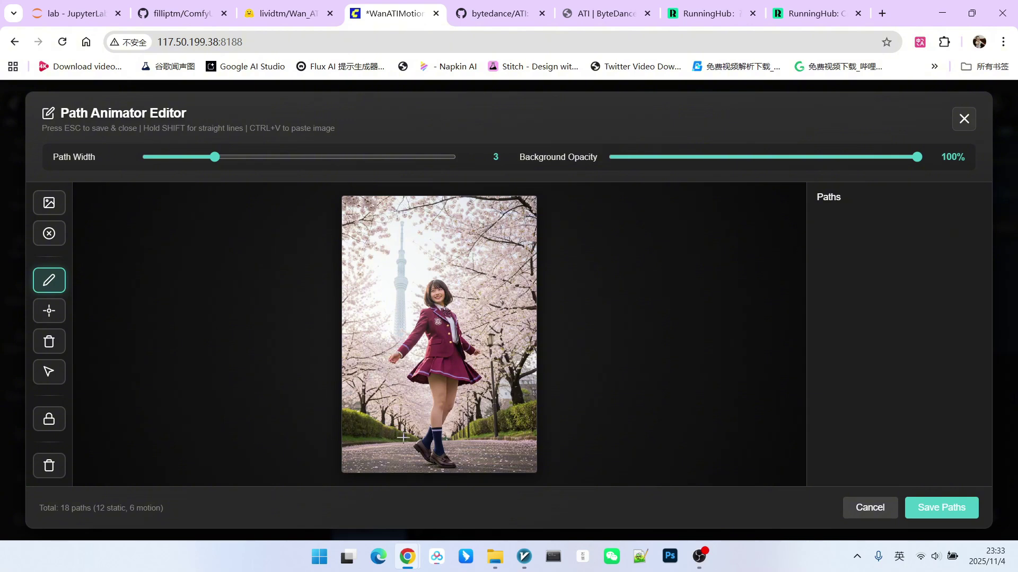
Draw a path by the girl's feet, set stroke width 5, dim background to 82%, and trace the tower.
drag(351, 429, 412, 434)
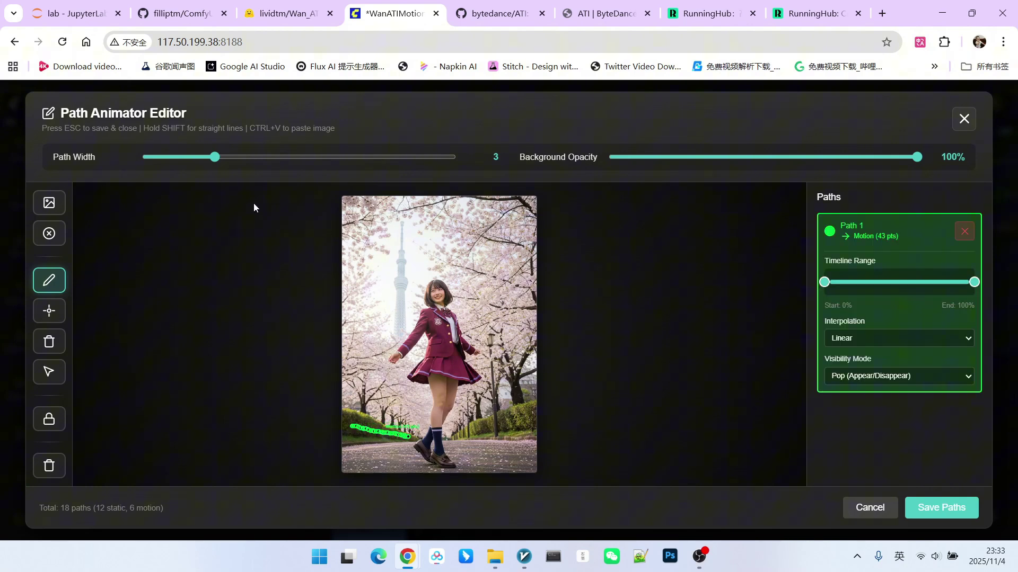
drag(215, 156, 316, 156)
drag(917, 157, 795, 156)
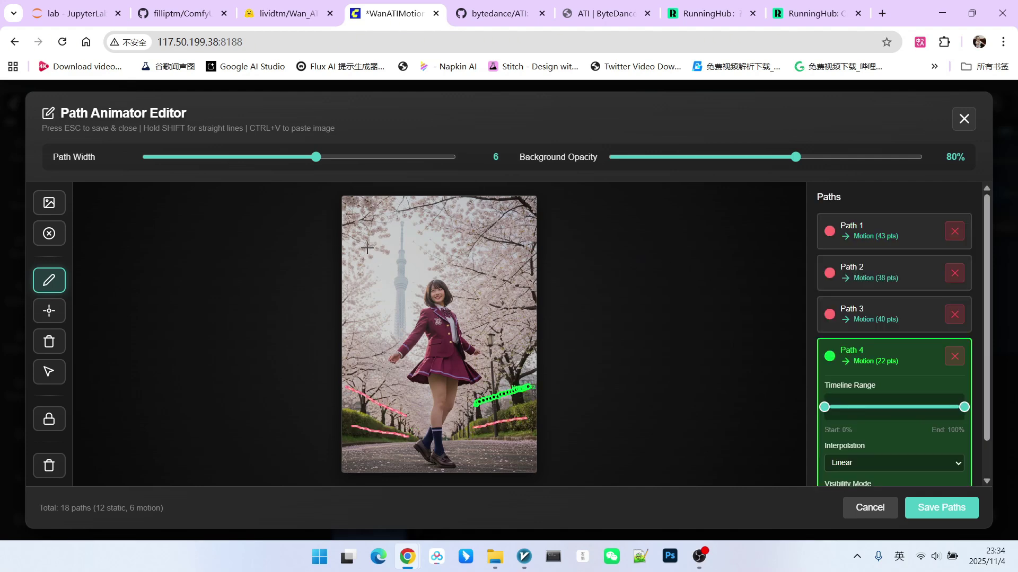
drag(407, 256, 399, 307)
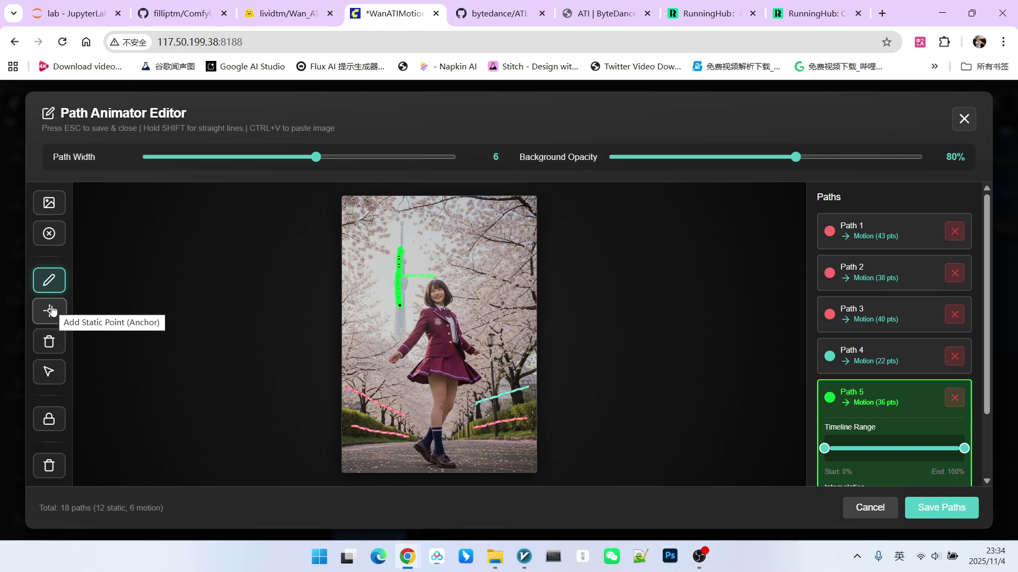
Pin static anchors on the girl's face, feet, skirt and waist.
click(50, 312)
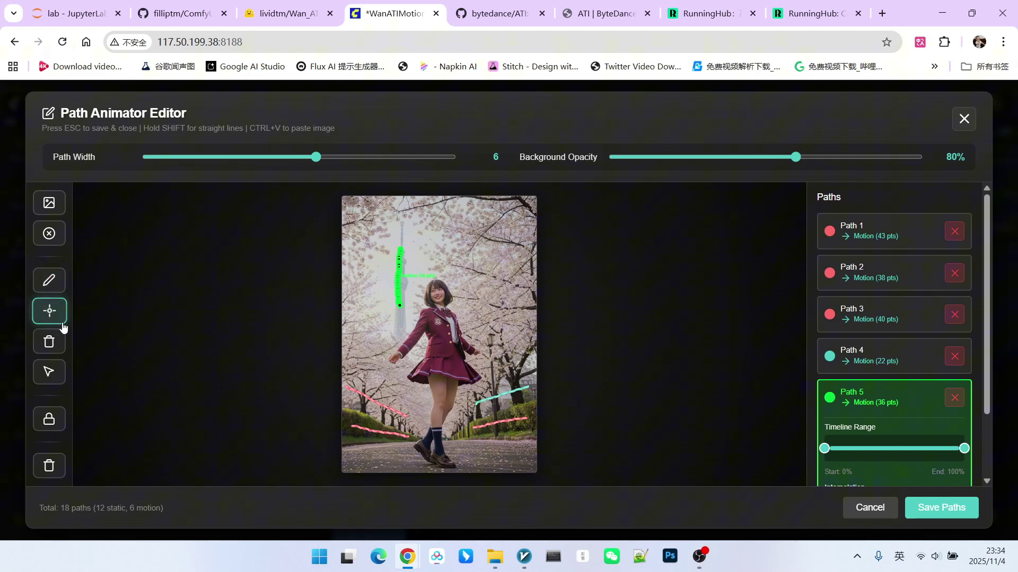
click(439, 288)
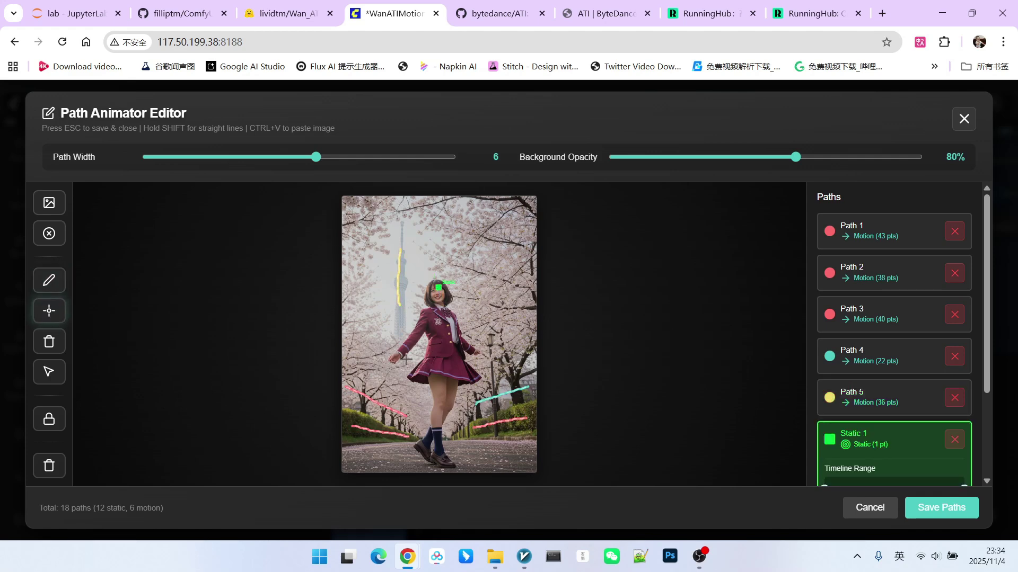
click(441, 453)
click(463, 371)
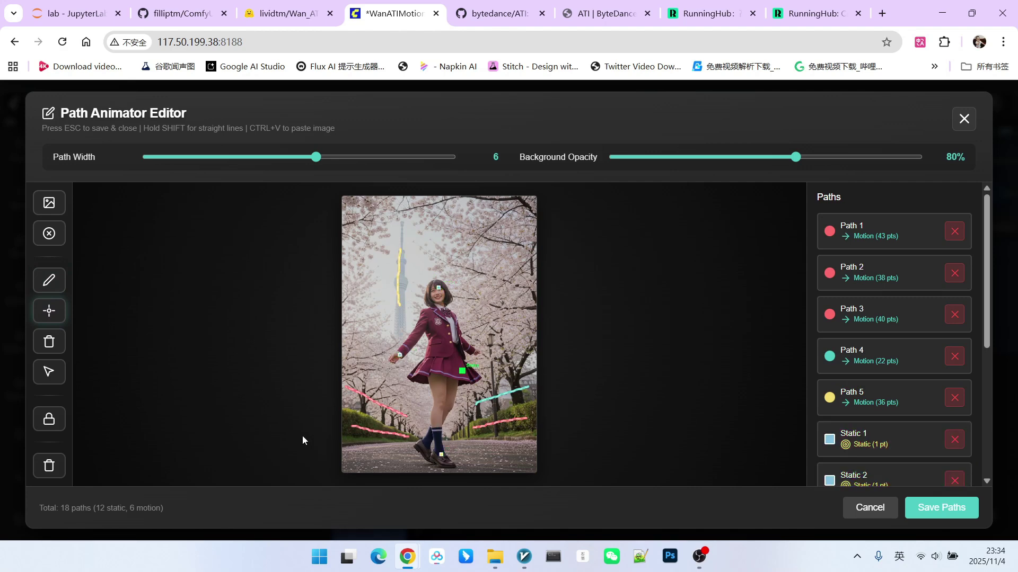
click(435, 362)
click(471, 350)
Erase the tower path, ground paths and extra anchors, leaving only Static 1.
click(49, 343)
click(398, 286)
click(372, 403)
click(377, 430)
click(493, 397)
click(954, 356)
click(954, 315)
click(954, 316)
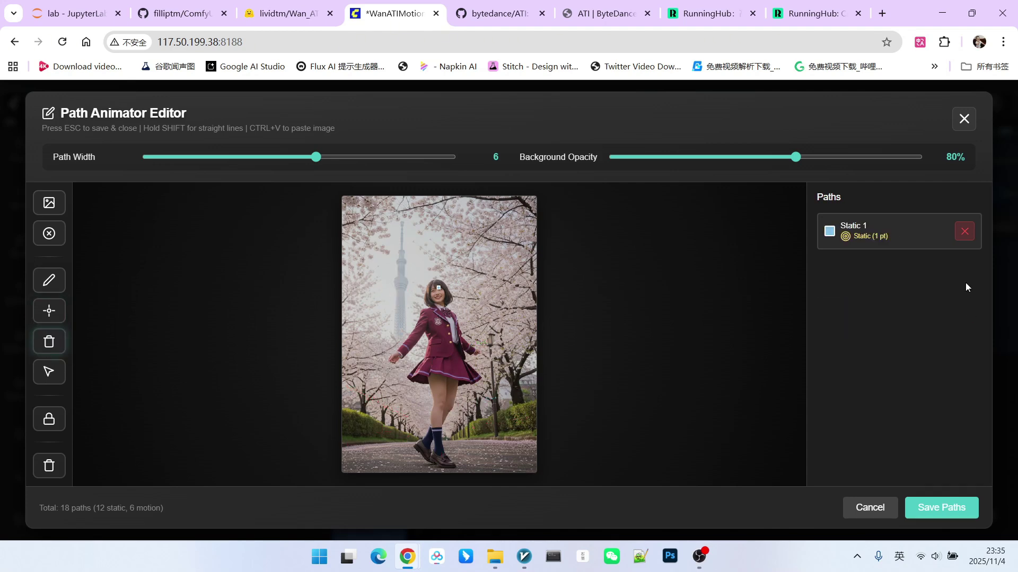
Keep Linear interpolation on the face anchor and start locking the image perimeter.
key(v)
click(438, 296)
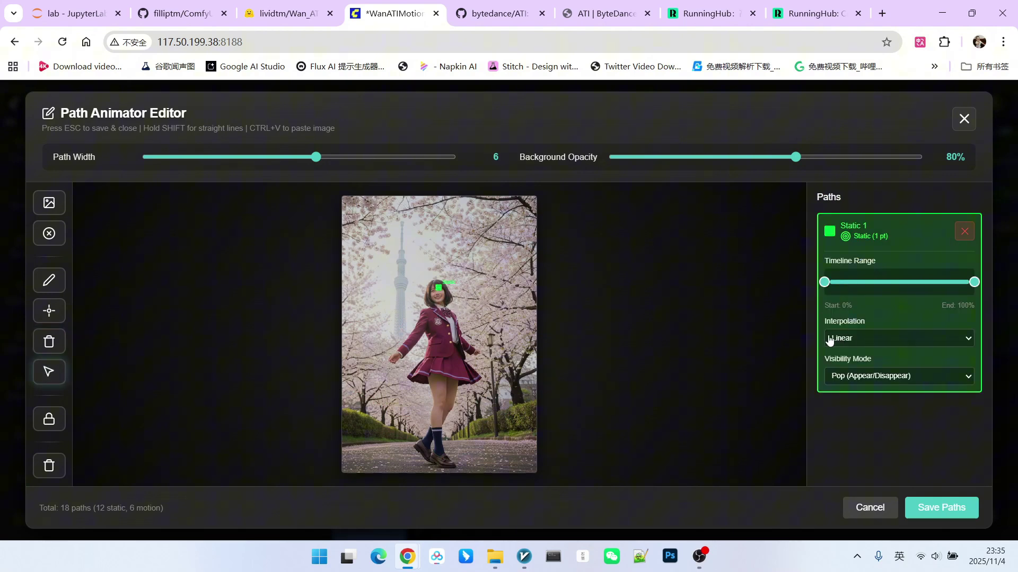
click(875, 338)
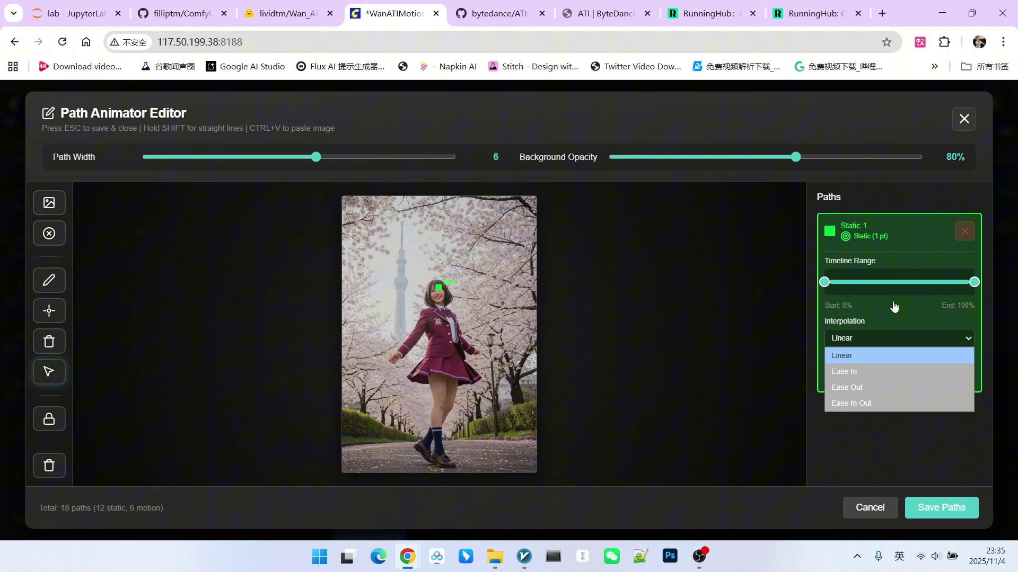
click(764, 280)
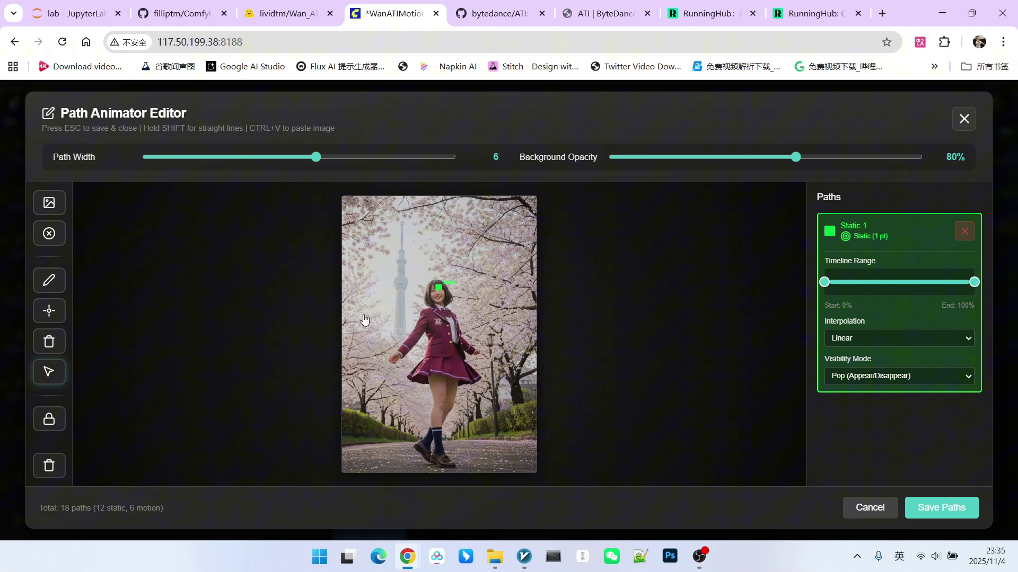
click(49, 420)
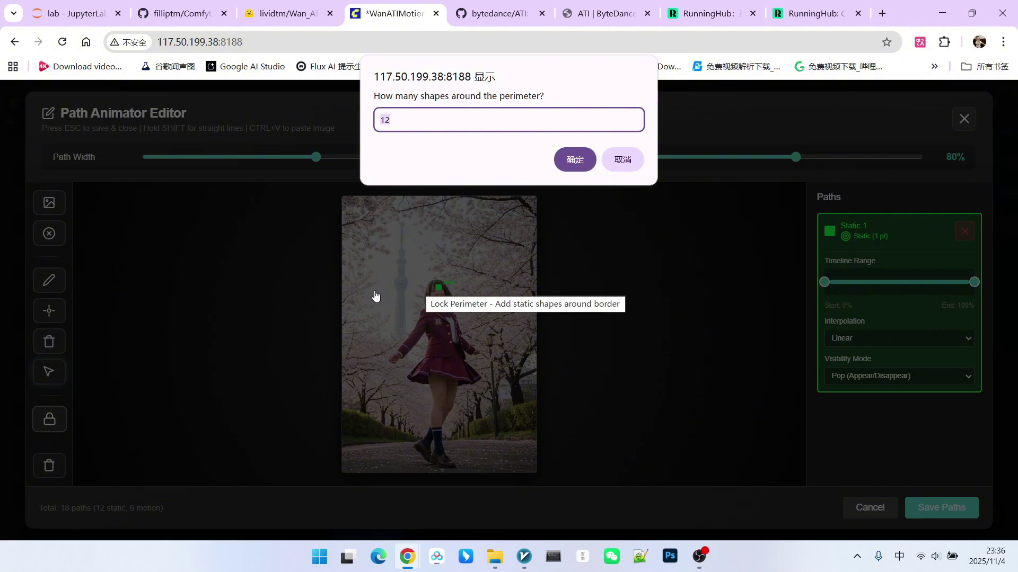
Clear all paths and lock the image perimeter with 12 static shapes.
click(574, 160)
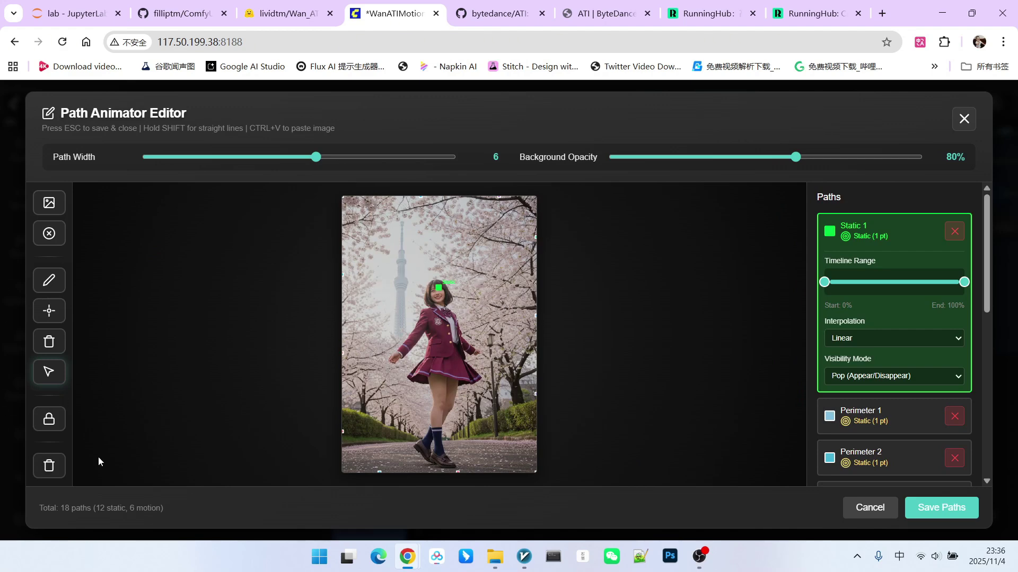
click(49, 467)
key(Return)
click(49, 420)
key(Return)
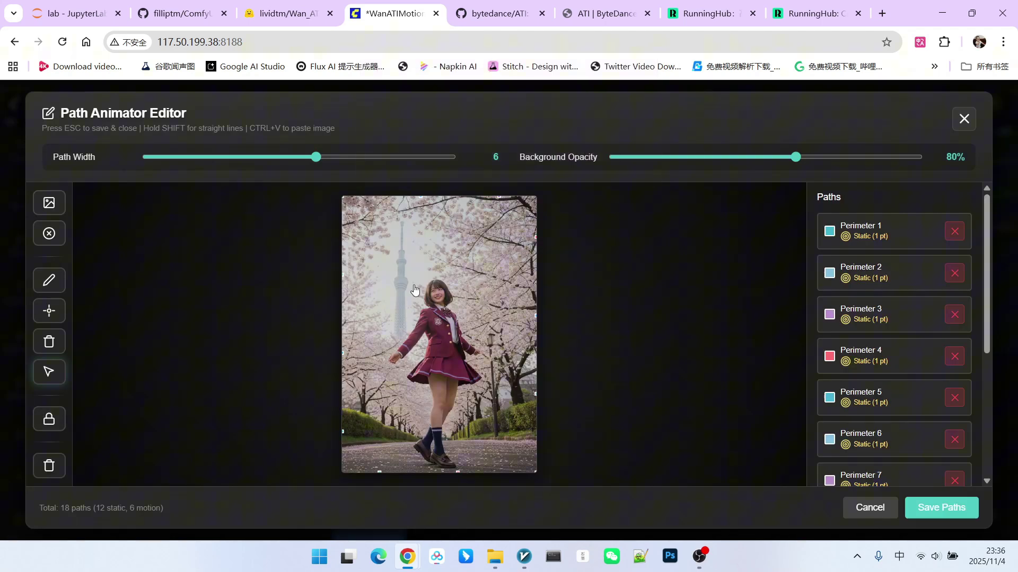
Pin static anchor points on the girl's chest.
click(49, 311)
click(438, 292)
click(429, 315)
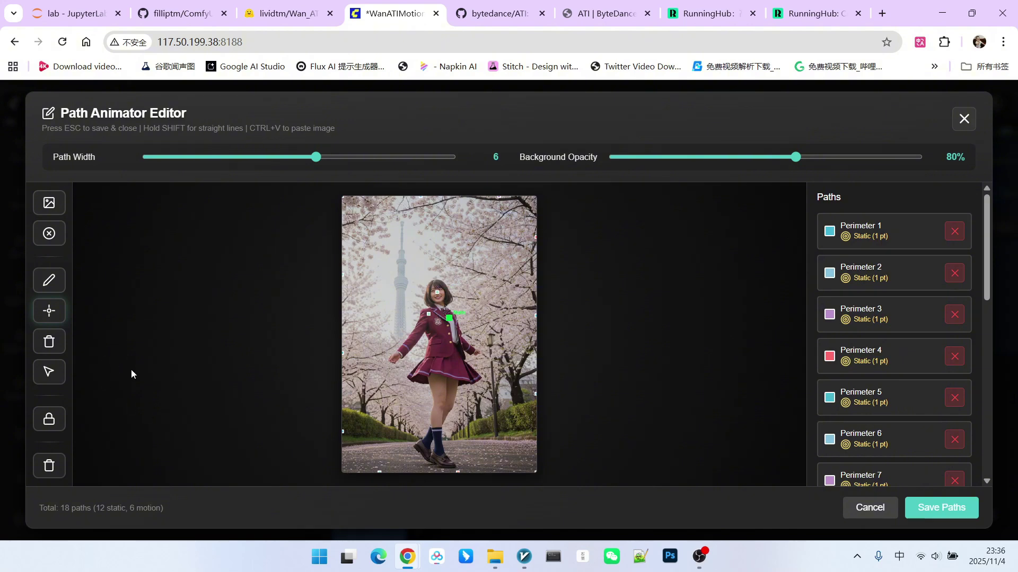
Freehand-draw paths over the left and right ground, right trees, tower and upper-right blossoms.
click(48, 279)
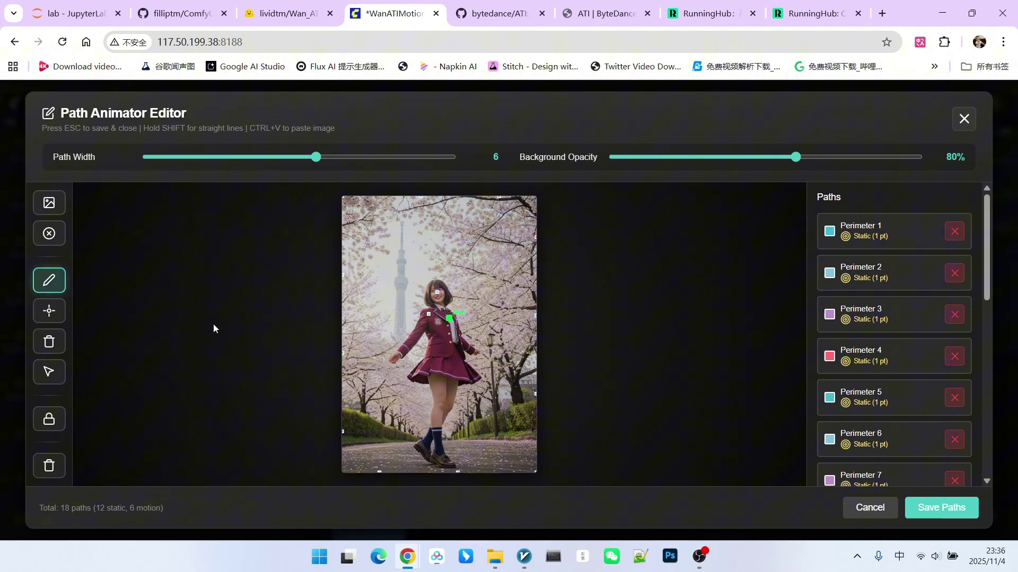
mouse_move(361, 427)
mouse_down()
mouse_move(406, 436)
mouse_move(351, 394)
mouse_up()
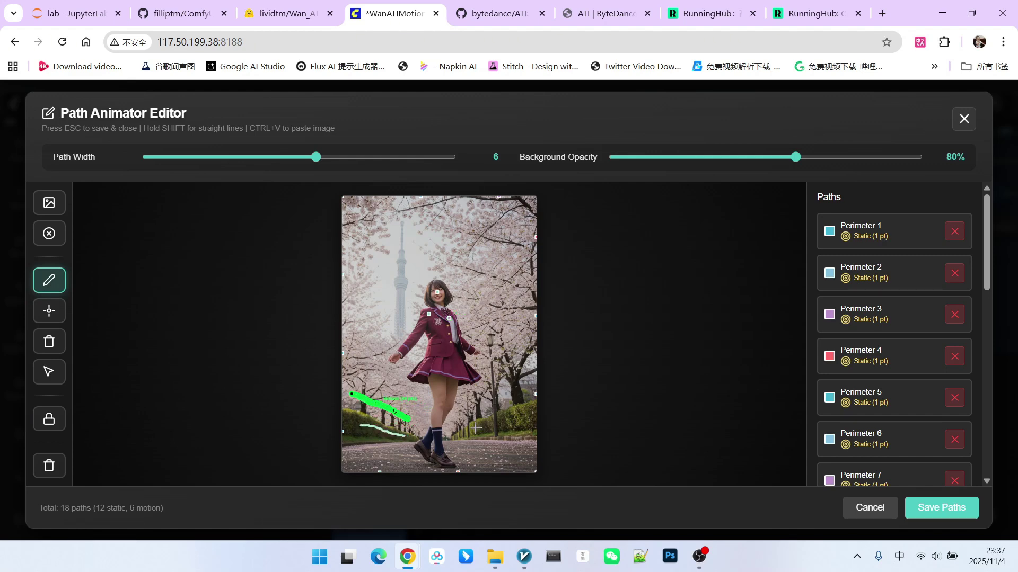
drag(458, 434, 530, 421)
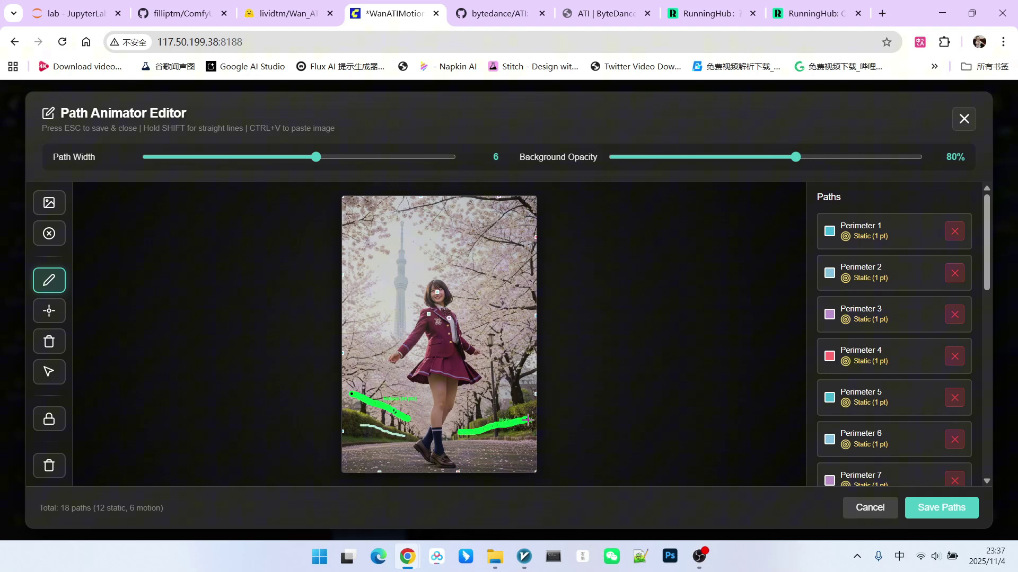
drag(525, 360, 471, 394)
drag(402, 239, 403, 317)
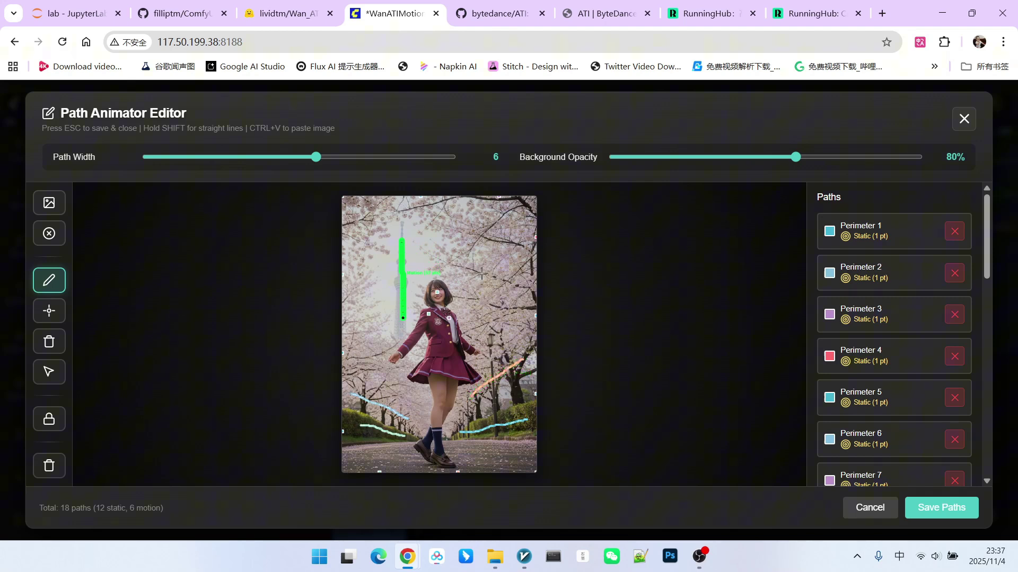
drag(520, 256, 474, 216)
Draw a path down the upper-left blossoms and set the tower path to Ease In.
drag(372, 216, 353, 286)
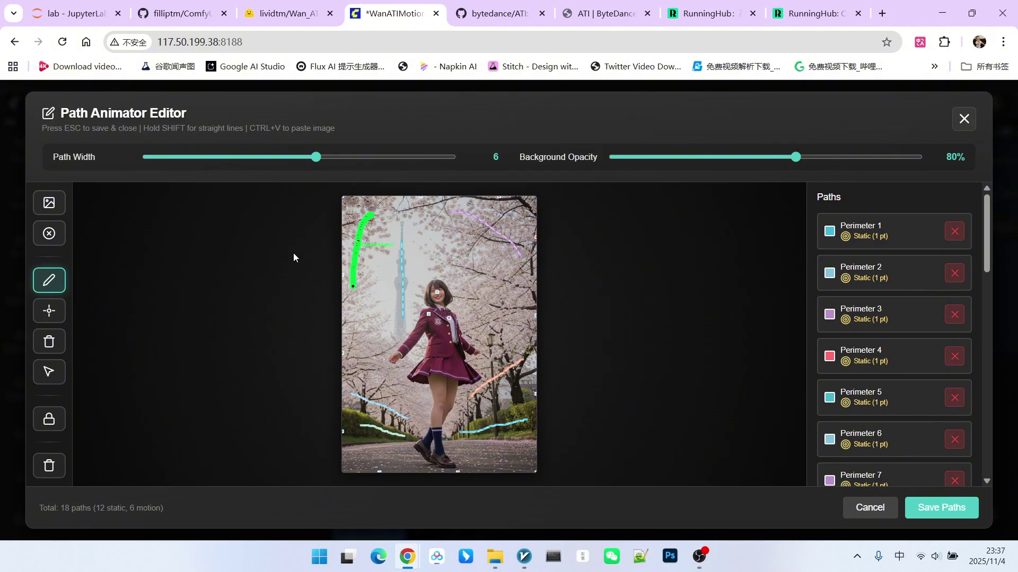
click(49, 372)
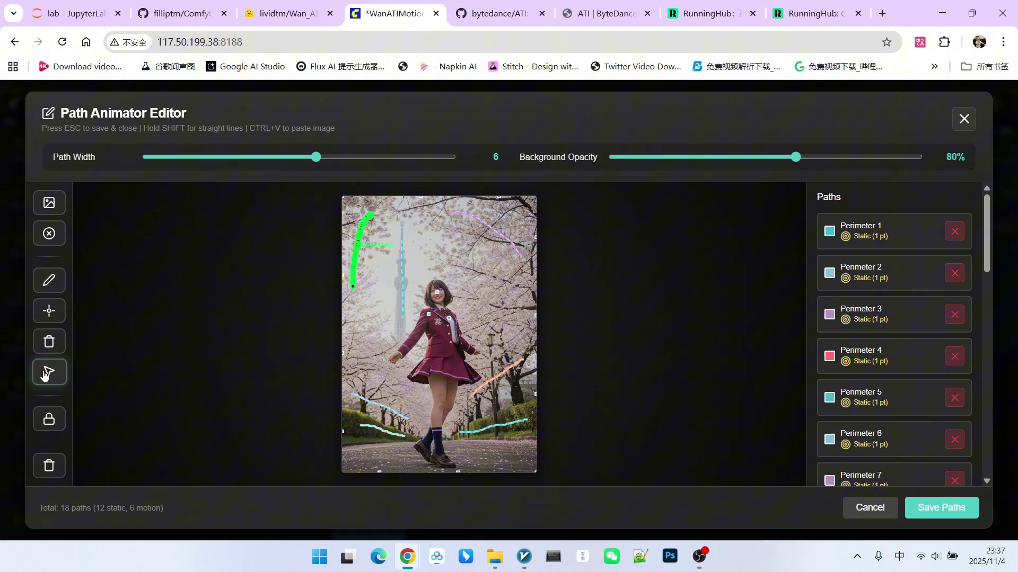
click(401, 271)
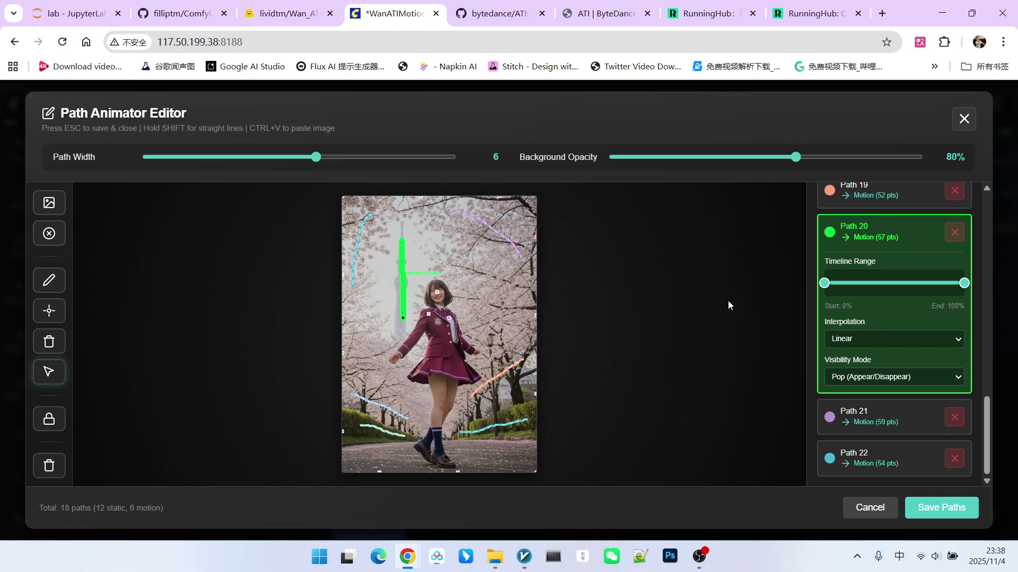
click(860, 339)
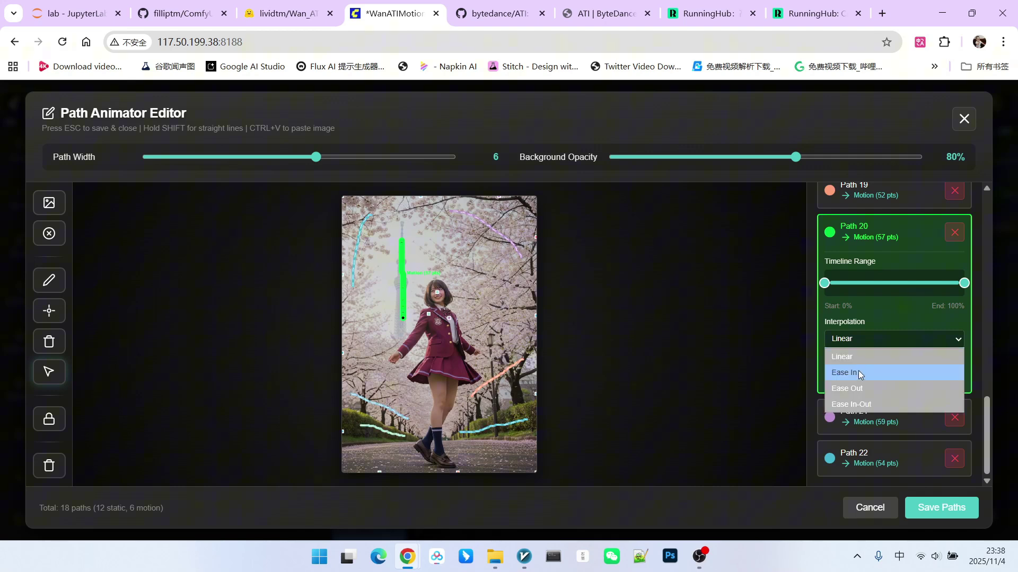
click(860, 373)
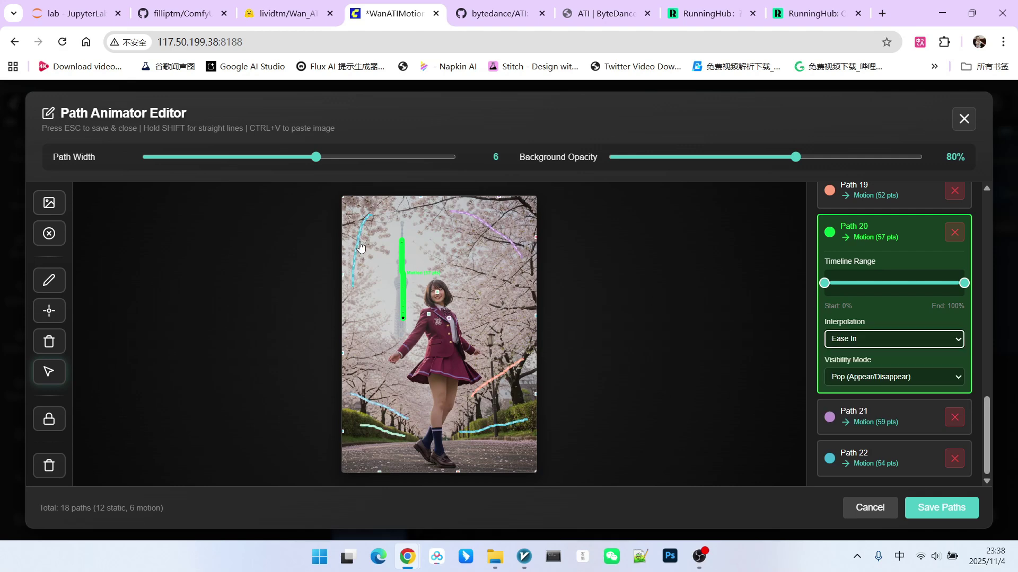
Set the left ground path to Ease Out and the right ground path to Ease In-Out.
click(370, 404)
click(894, 214)
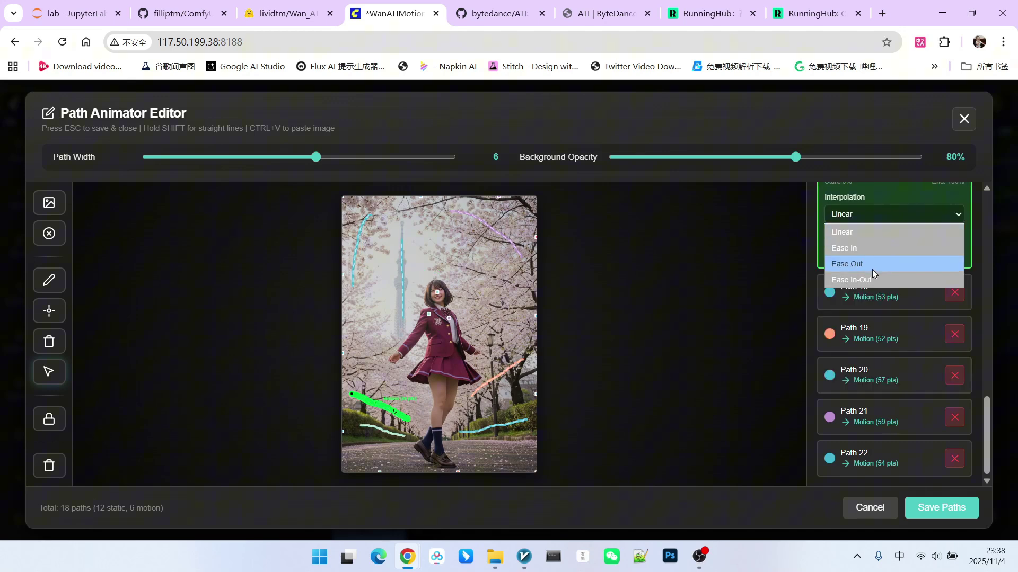
click(858, 253)
click(502, 430)
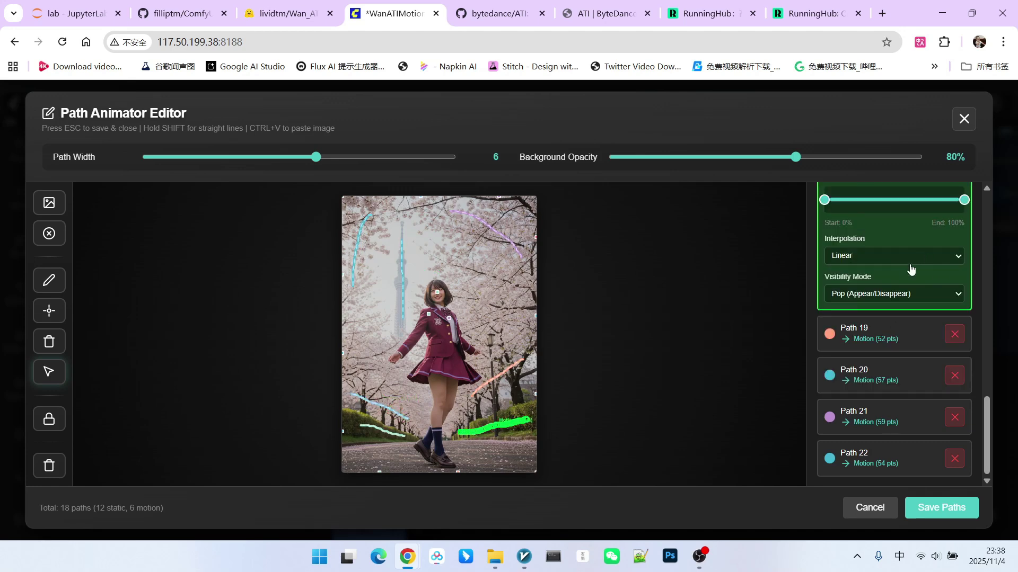
click(890, 322)
click(862, 374)
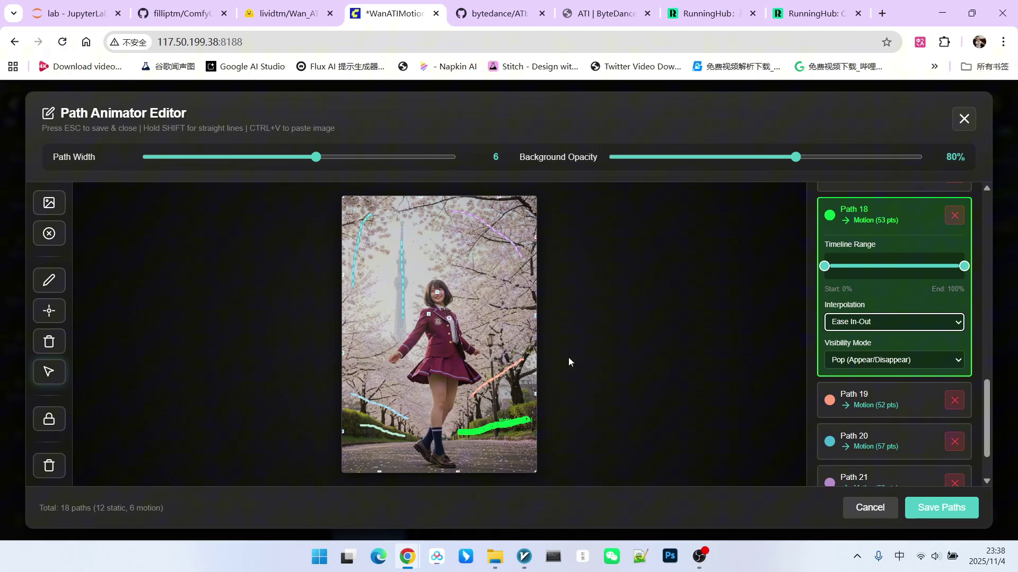
click(945, 510)
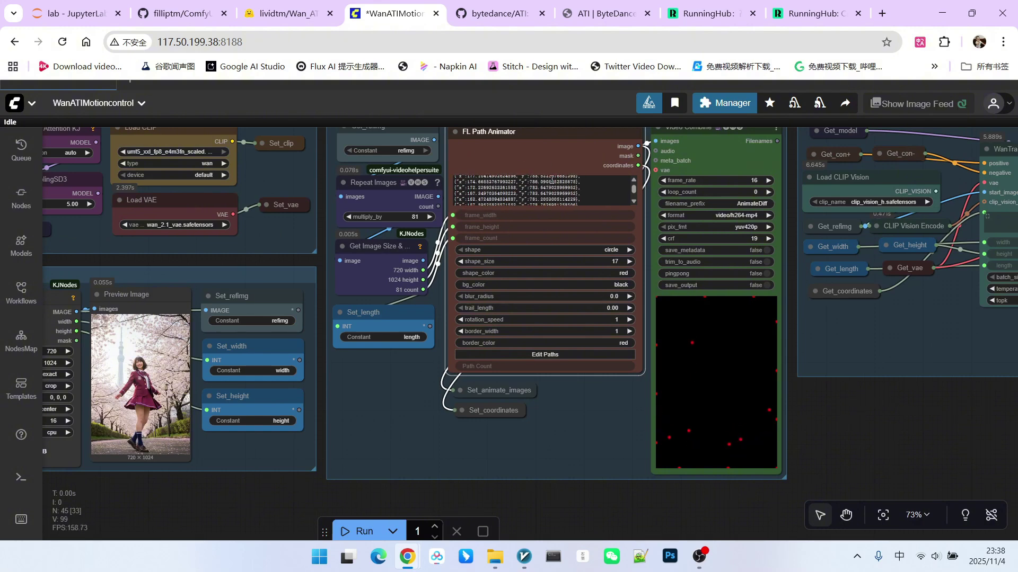
scroll(550, 179, up, 3)
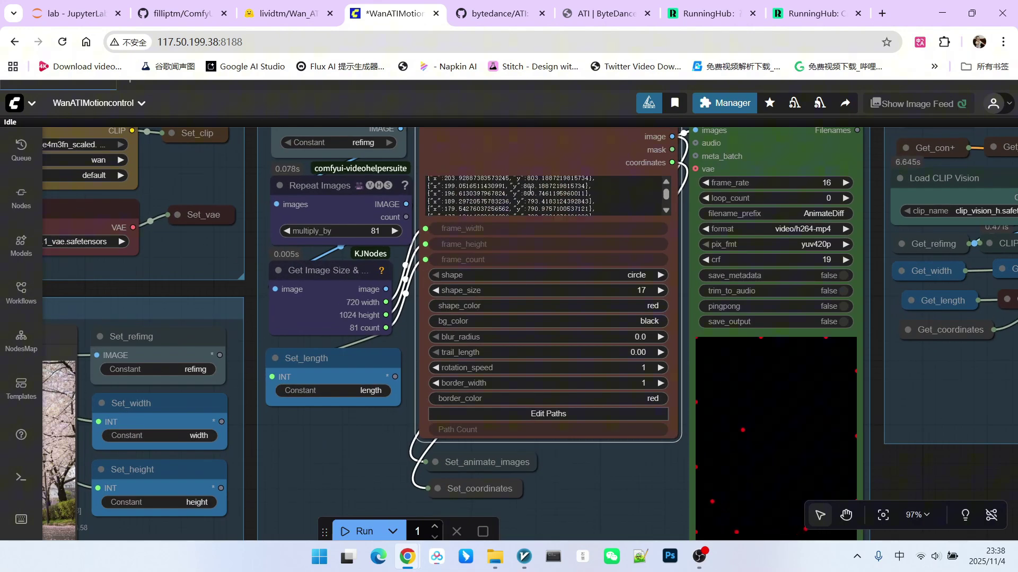
scroll(510, 228, down, 4)
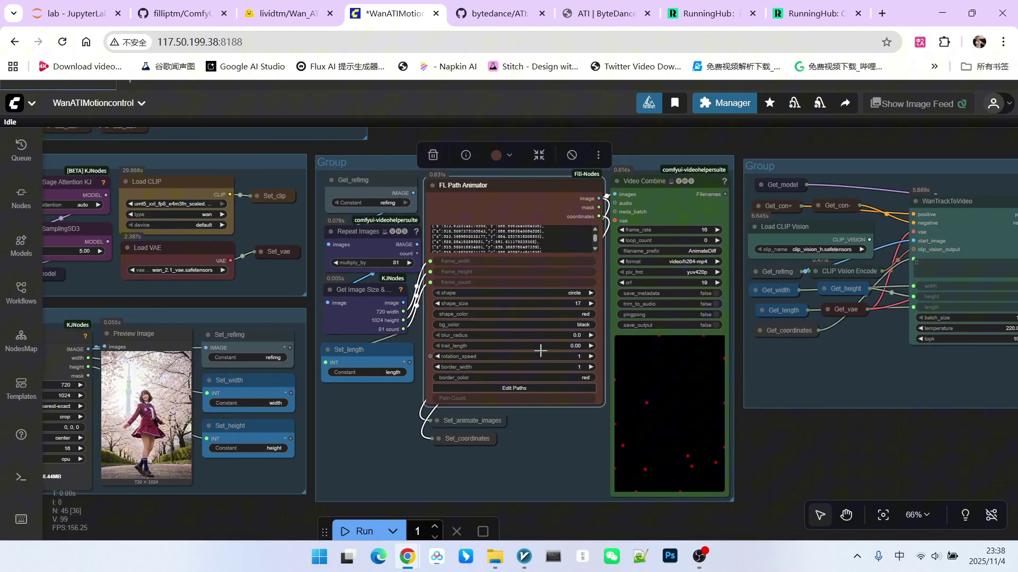
scroll(541, 328, up, 3)
drag(509, 239, 517, 205)
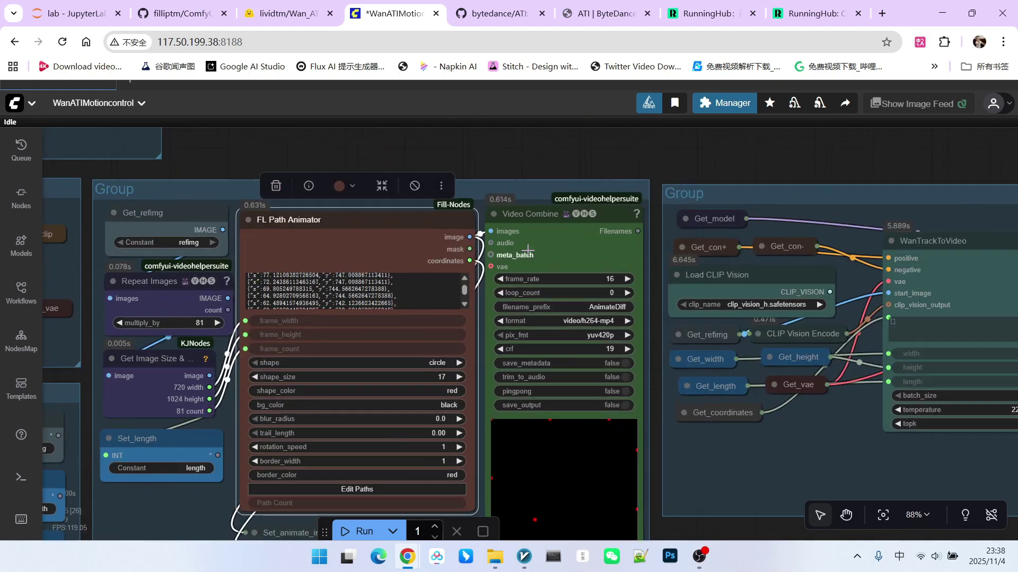
scroll(518, 205, up, 2)
click(517, 205)
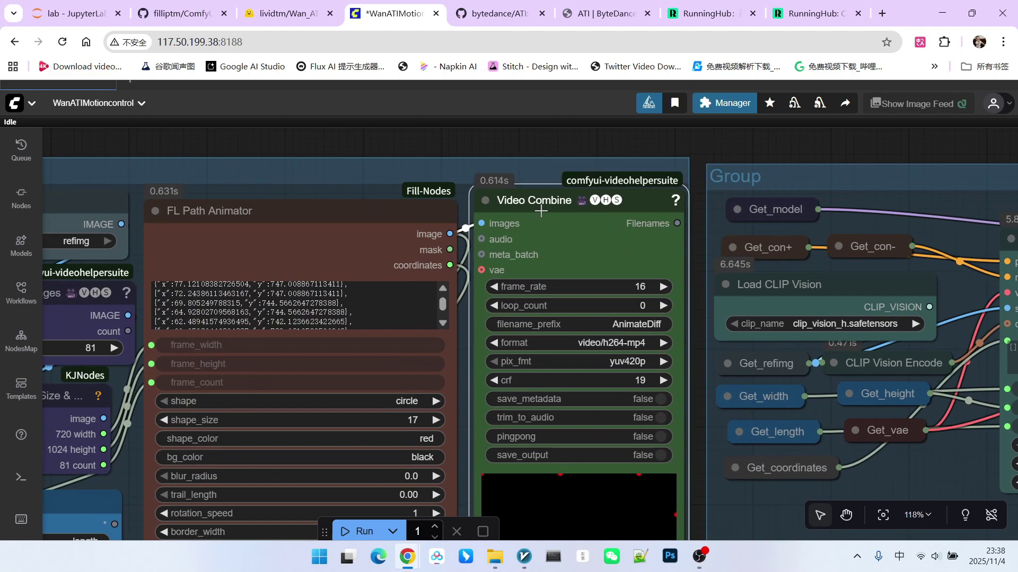
drag(526, 205, 549, 238)
scroll(719, 481, down, 3)
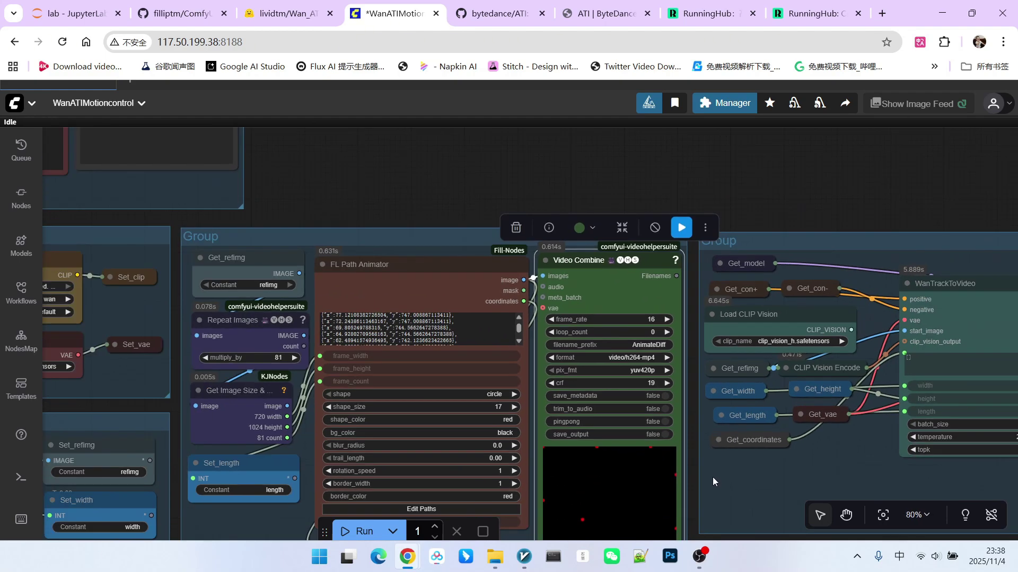
scroll(693, 430, down, 2)
scroll(572, 339, up, 4)
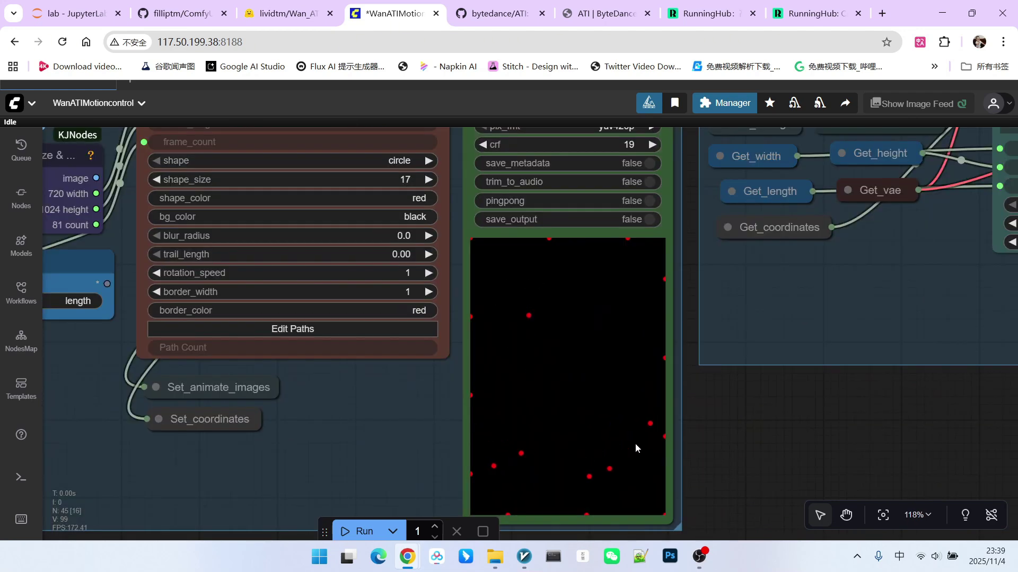
scroll(534, 346, down, 3)
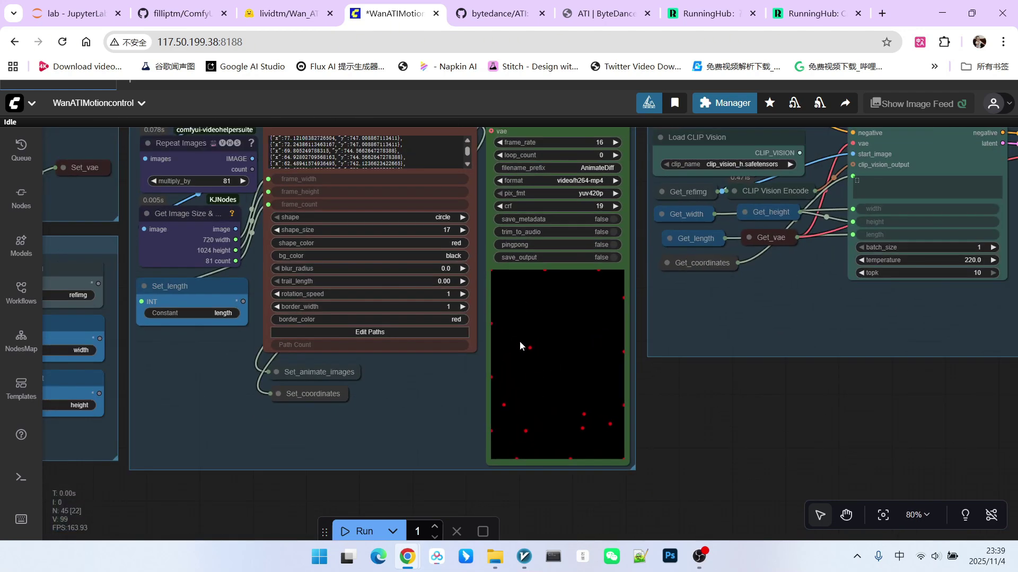
scroll(514, 340, down, 2)
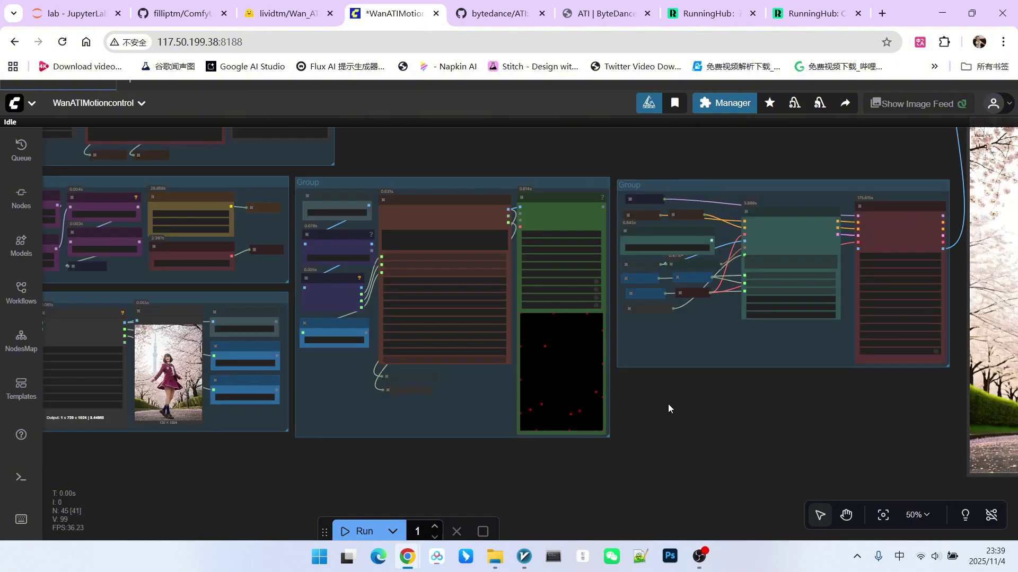
drag(668, 404, 579, 413)
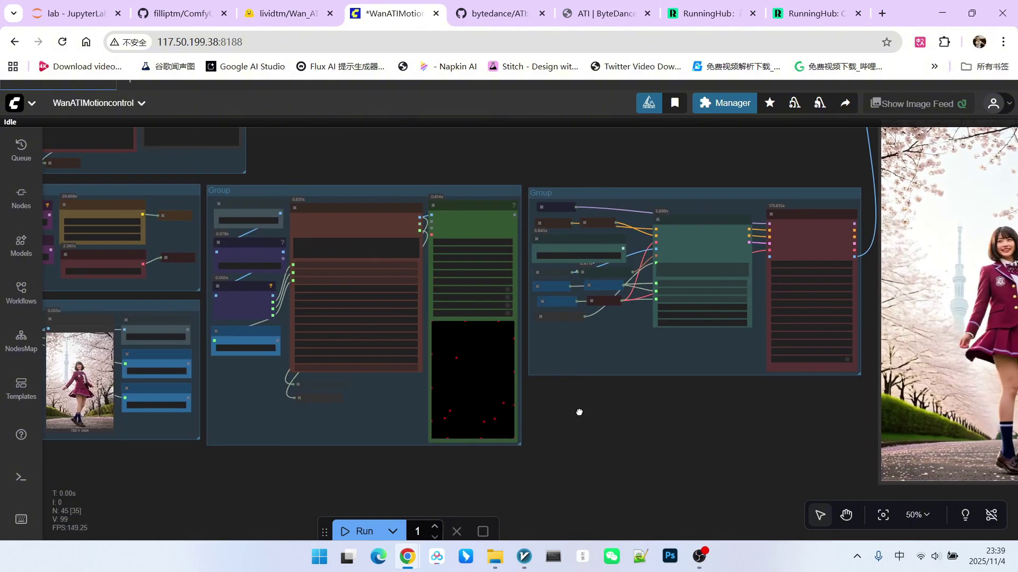
scroll(579, 413, up, 3)
scroll(565, 212, up, 1)
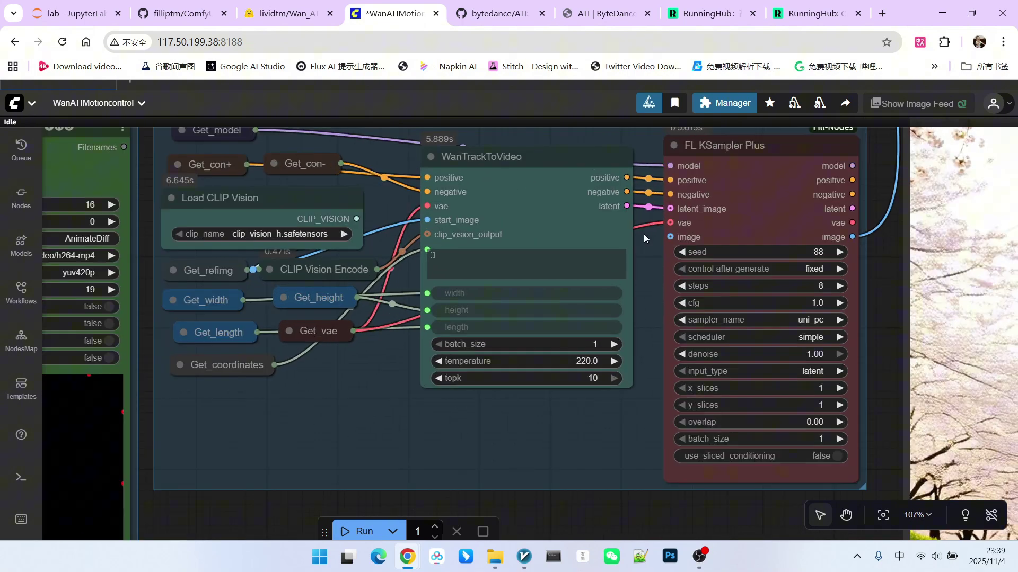
scroll(566, 213, up, 1)
scroll(540, 198, up, 1)
drag(507, 170, 505, 176)
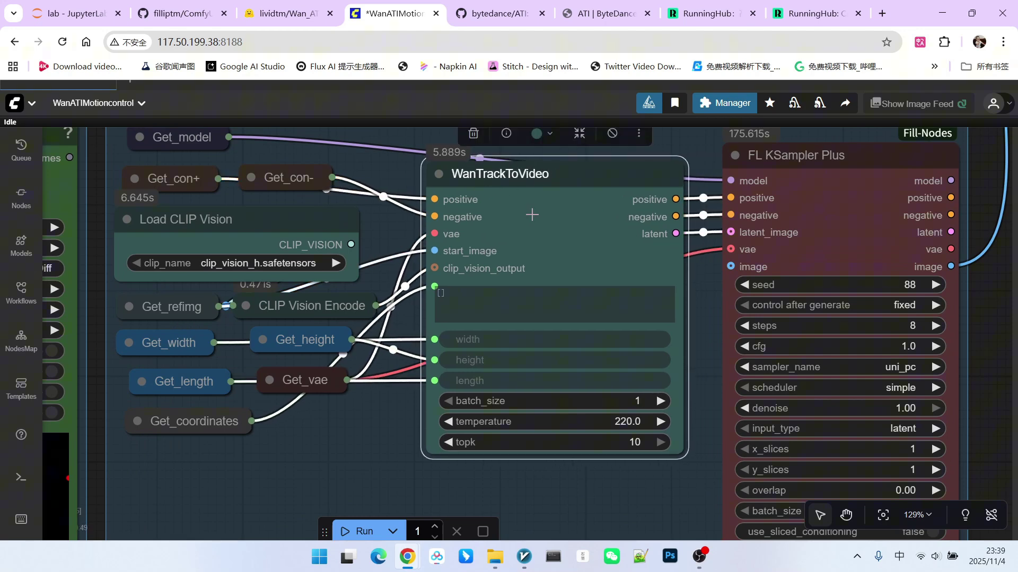
scroll(532, 215, down, 2)
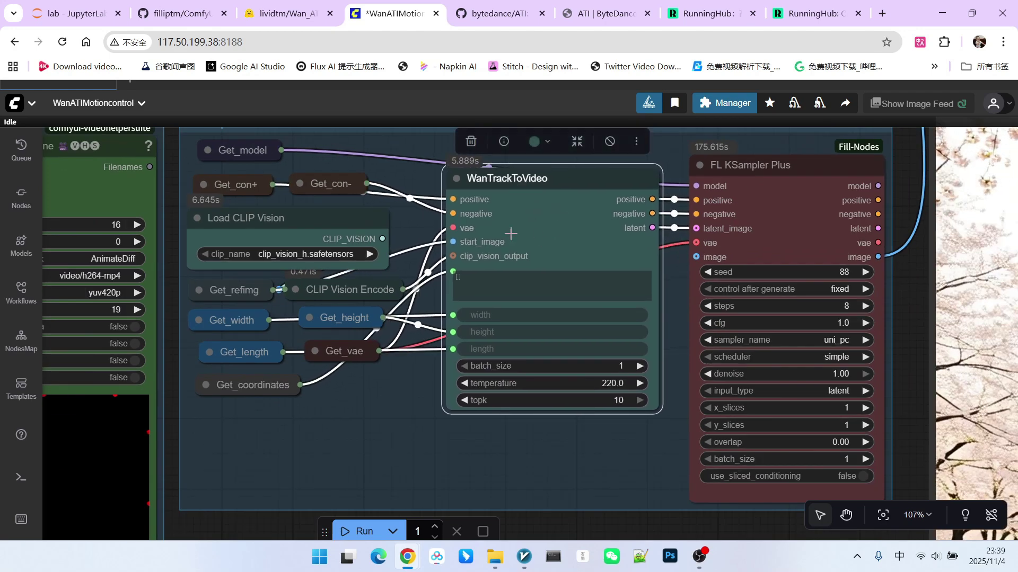
scroll(542, 217, up, 2)
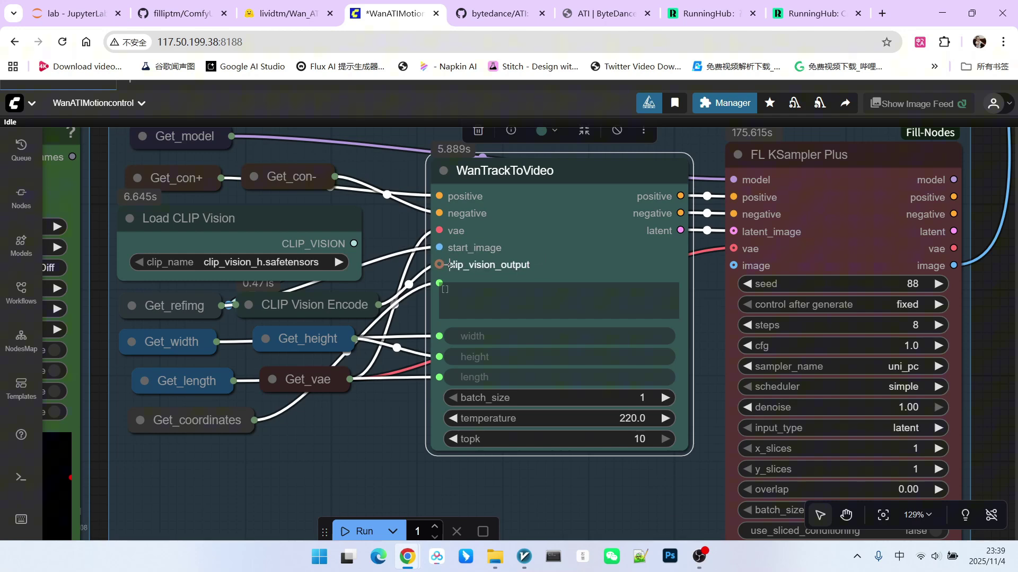
drag(237, 220, 249, 223)
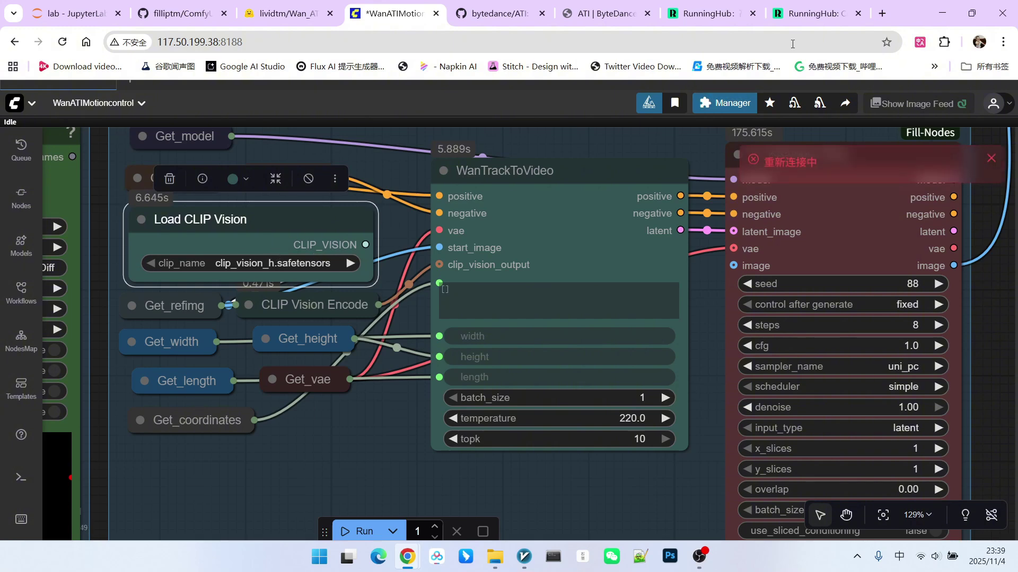
drag(310, 229, 313, 226)
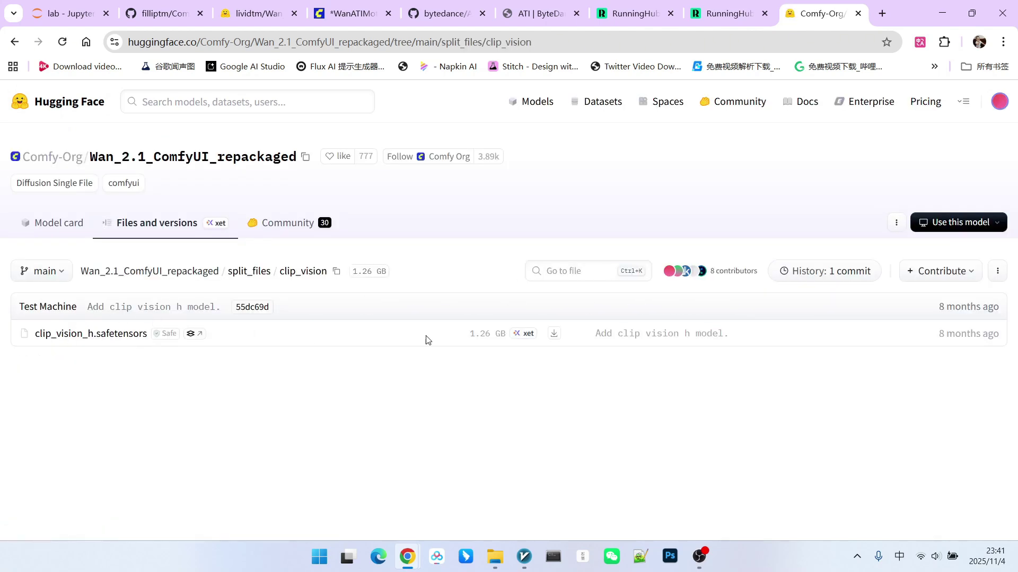
Return to ComfyUI, nudge FL KSampler Plus, and reopen the FL Path Animator's path editor.
click(350, 13)
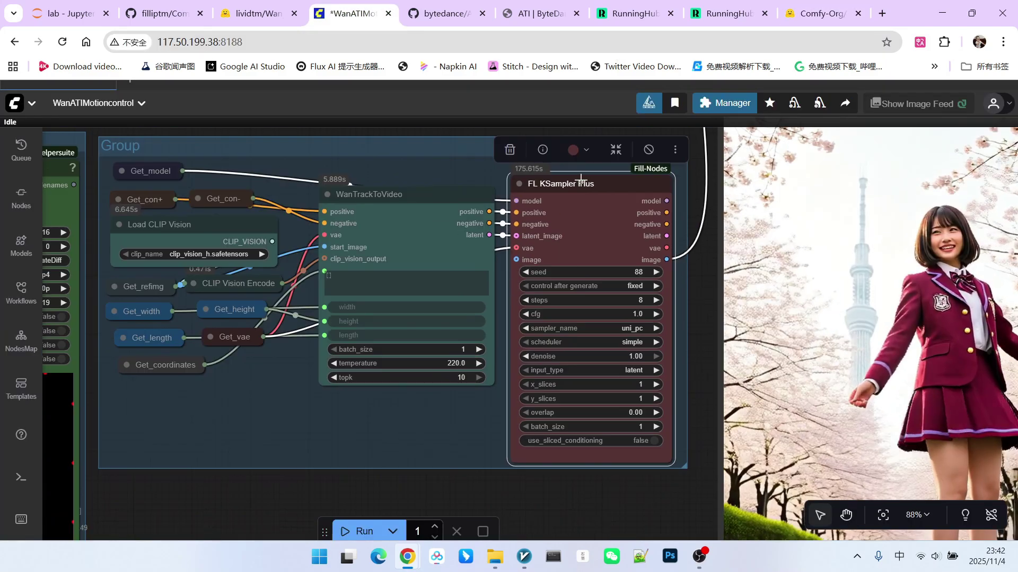
drag(581, 179, 576, 176)
scroll(620, 171, up, 2)
scroll(628, 171, up, 2)
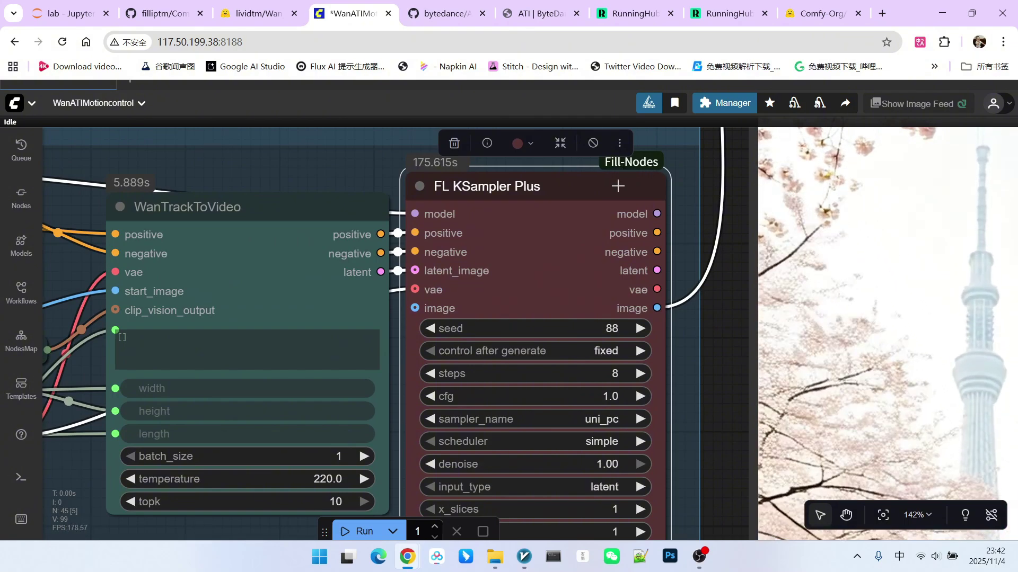
scroll(643, 170, down, 1)
scroll(642, 169, down, 1)
scroll(612, 184, up, 1)
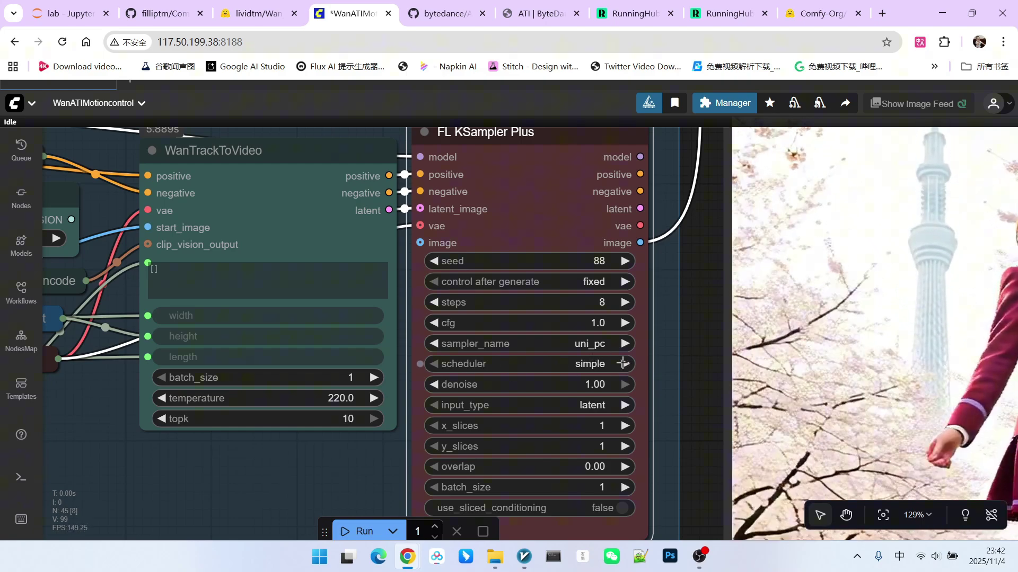
scroll(550, 419, down, 1)
scroll(551, 418, down, 3)
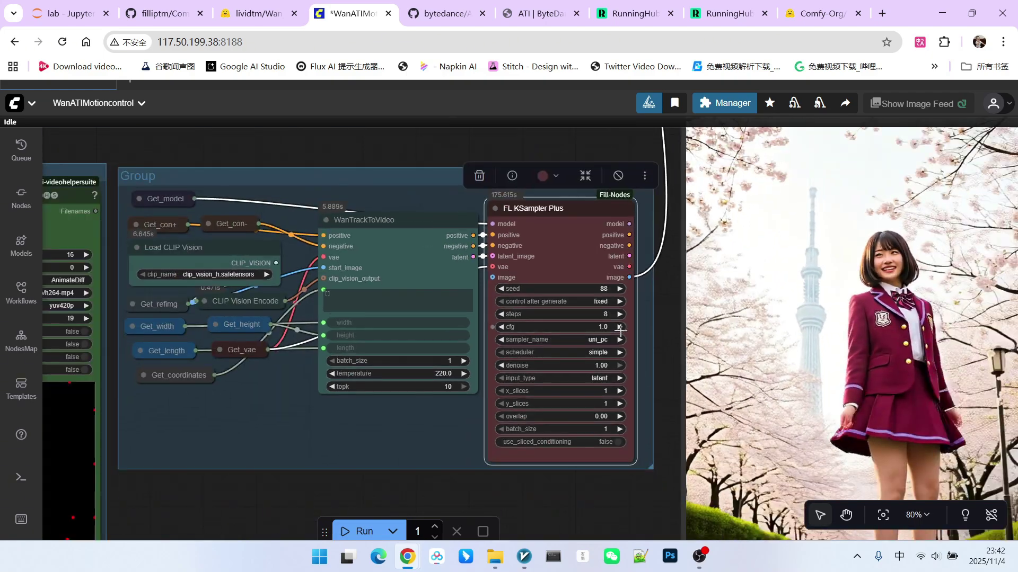
scroll(378, 395, down, 2)
scroll(390, 362, up, 2)
click(451, 366)
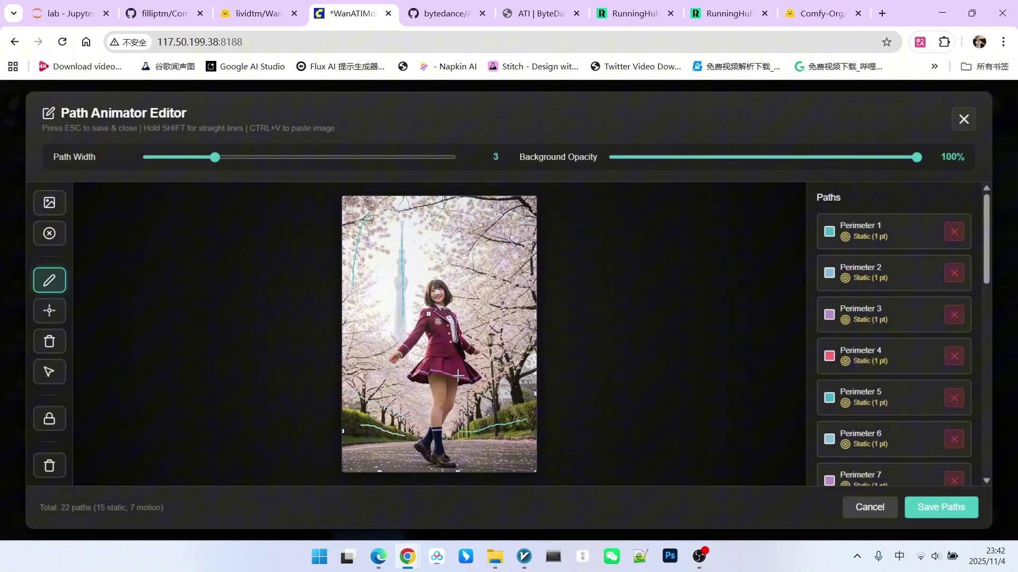
Close the Path Animator Editor and return to the workflow as FL KSampler Plus sampling proceeds.
click(965, 119)
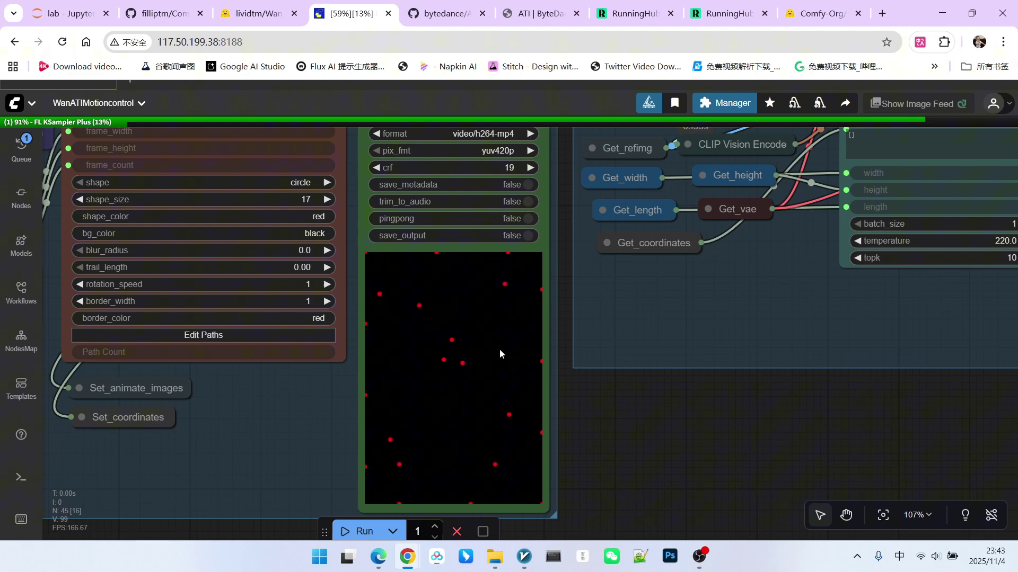
scroll(501, 349, down, 2)
scroll(500, 349, down, 2)
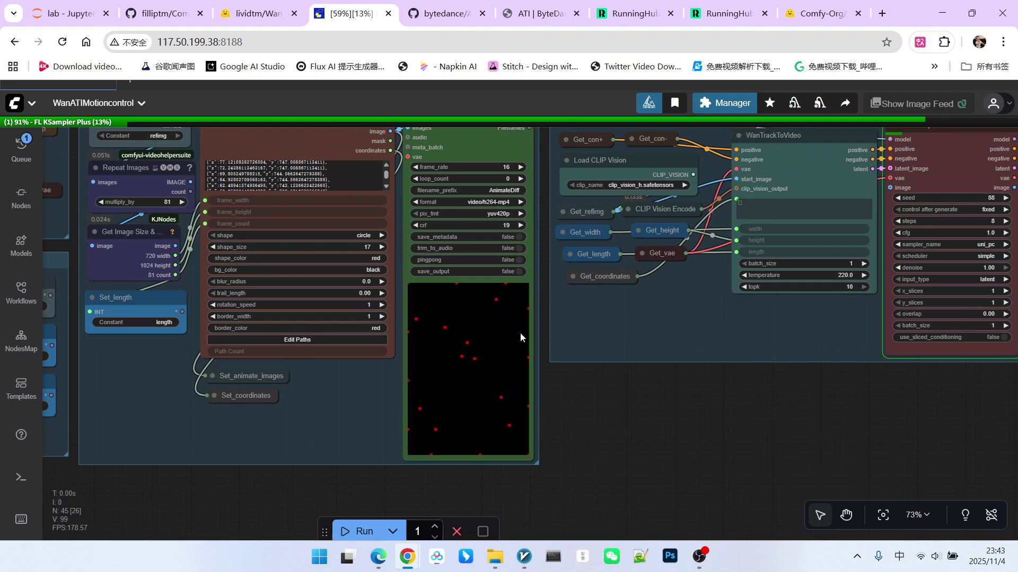
scroll(520, 332, down, 2)
scroll(716, 398, down, 3)
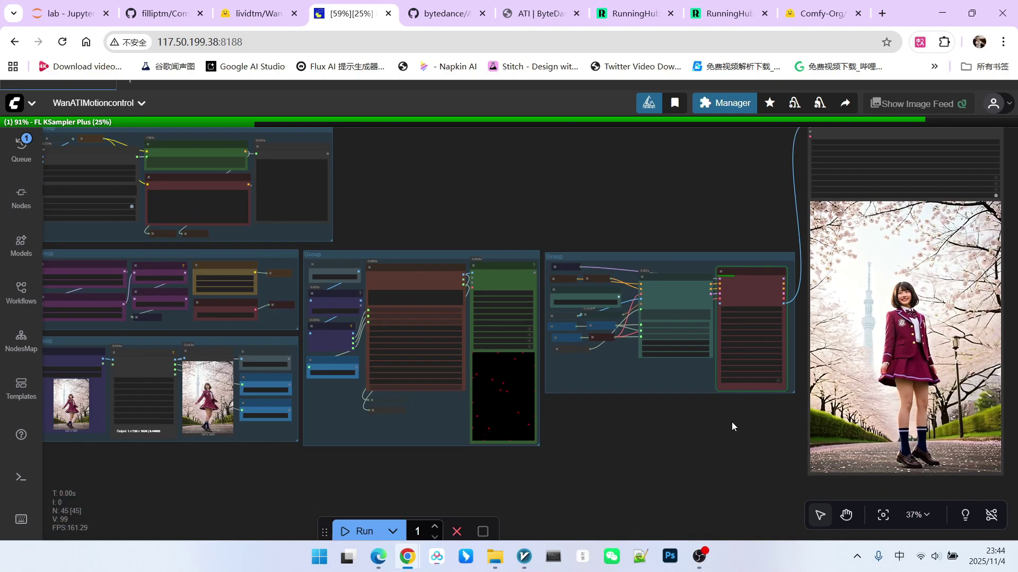
scroll(731, 427, up, 2)
mouse_move(803, 374)
mouse_down()
mouse_move(852, 335)
mouse_move(644, 373)
mouse_up()
scroll(644, 372, up, 2)
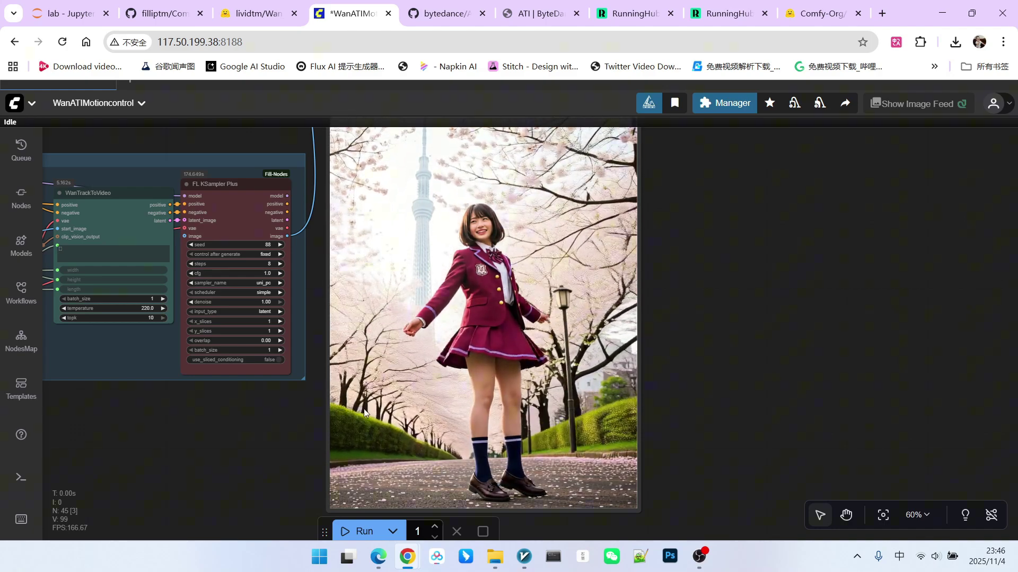
scroll(315, 369, down, 1)
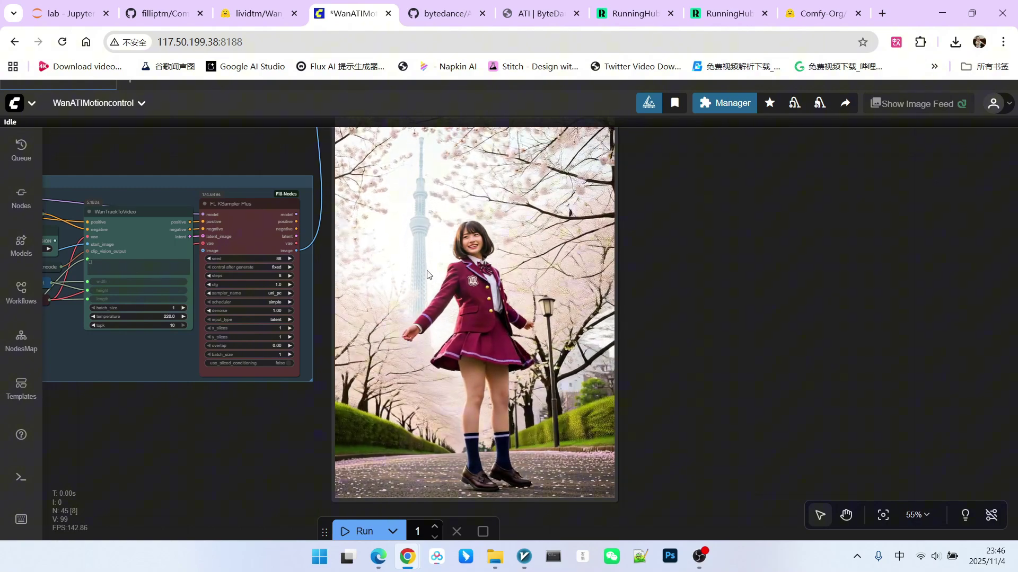
scroll(689, 321, down, 3)
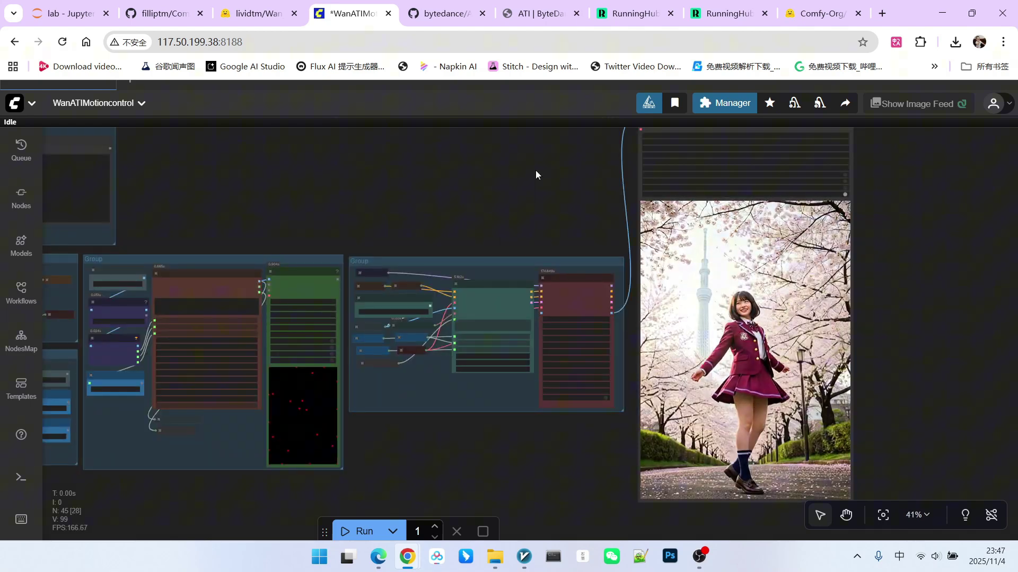
scroll(846, 279, up, 4)
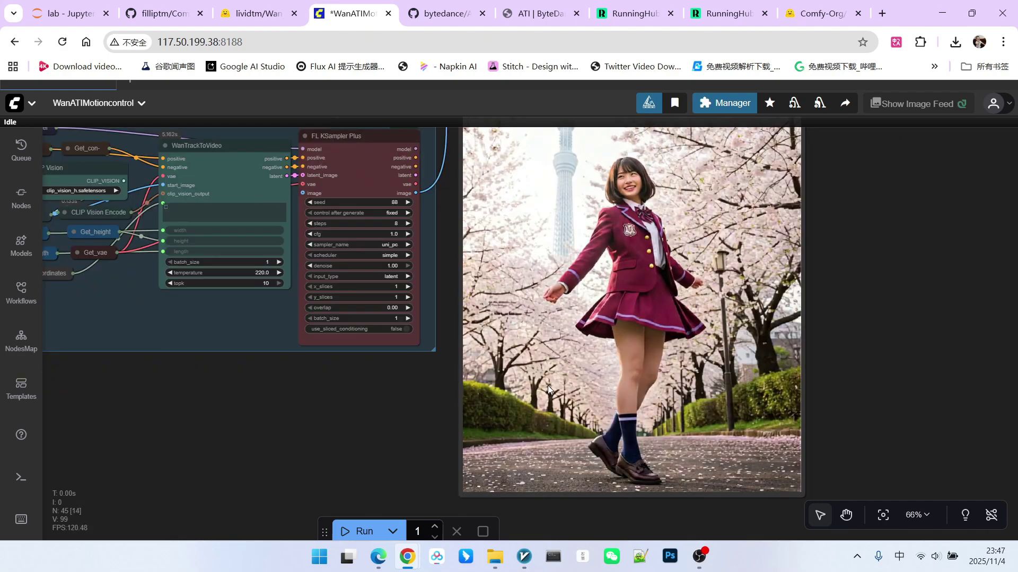
scroll(613, 355, down, 2)
scroll(613, 355, down, 2)
scroll(633, 329, down, 2)
scroll(716, 303, down, 1)
drag(739, 284, 846, 331)
drag(488, 268, 578, 264)
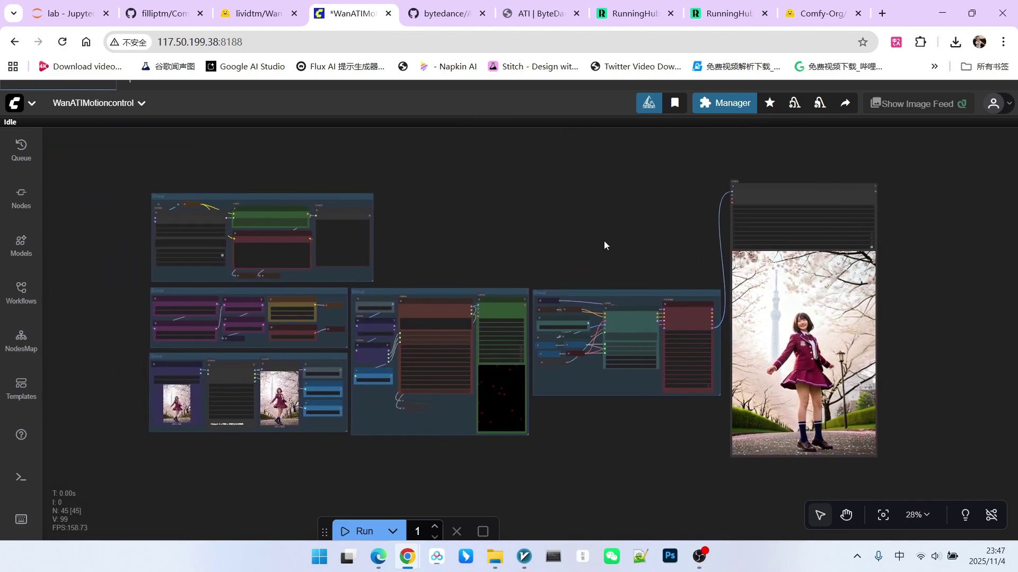